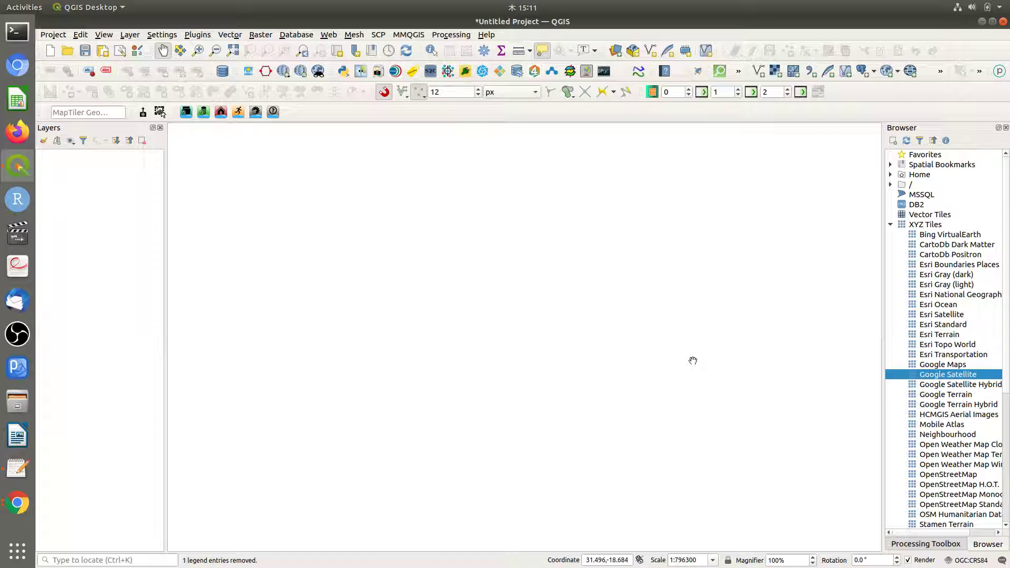
Step: Add the Zim_GEDI_Heights2.shp shapefile as a vector point layer
click(129, 36)
mouse_move(150, 74)
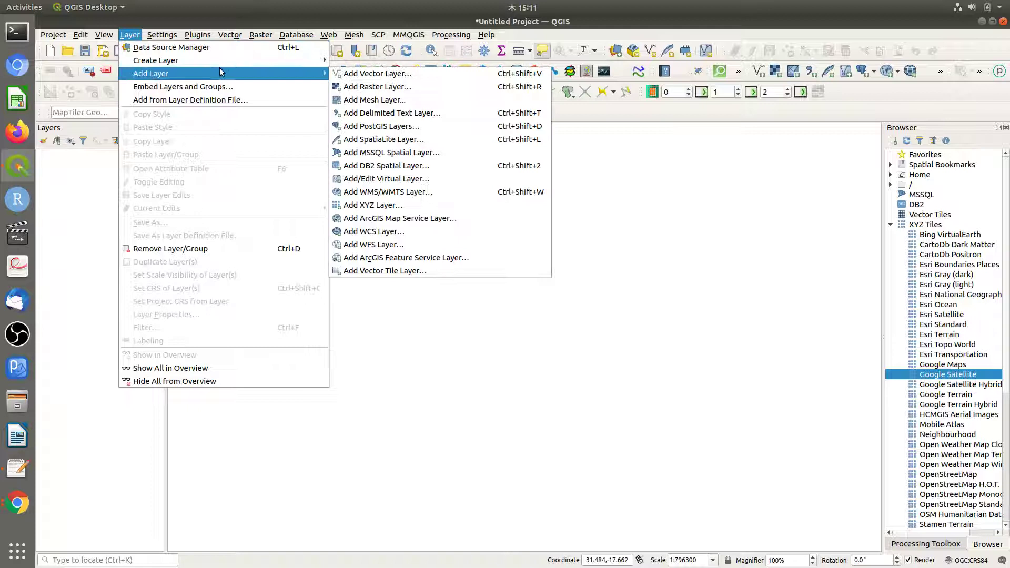
click(388, 74)
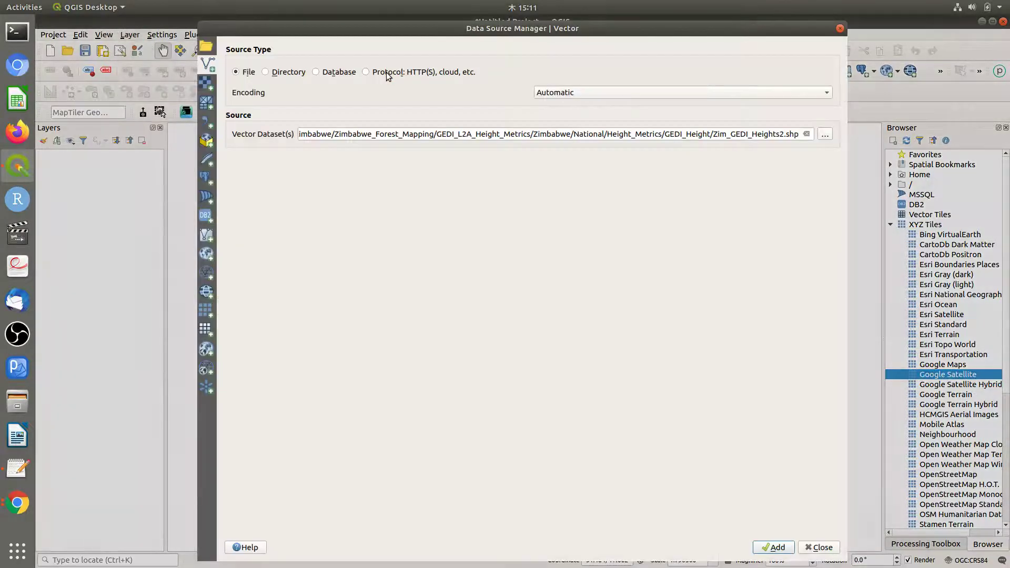
click(831, 132)
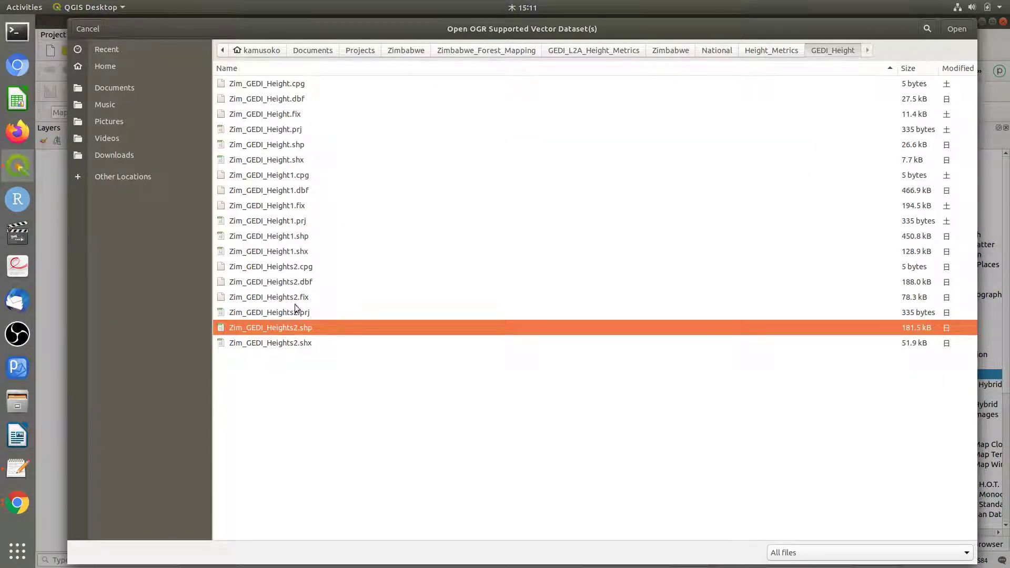
click(950, 27)
click(774, 548)
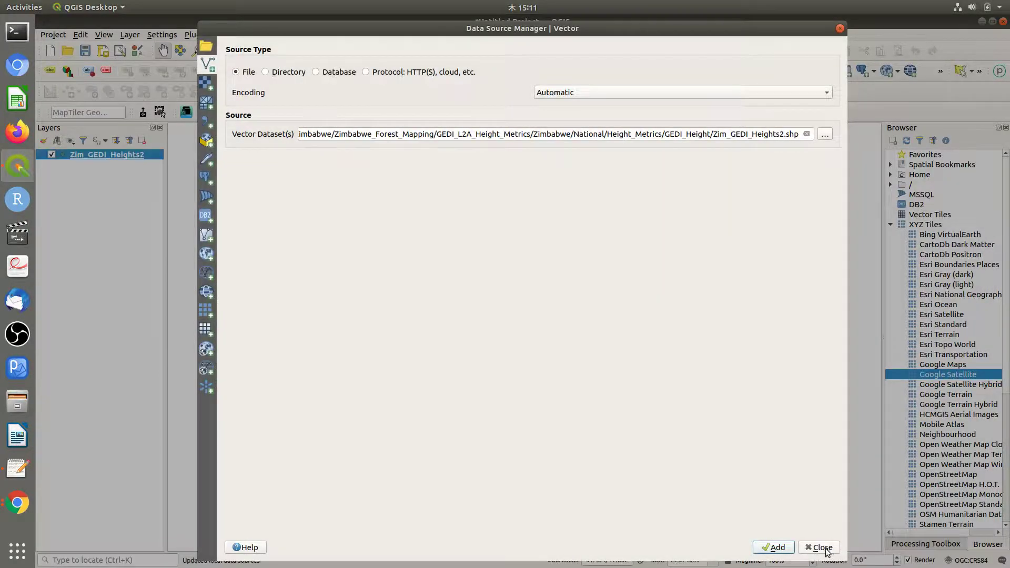
click(822, 547)
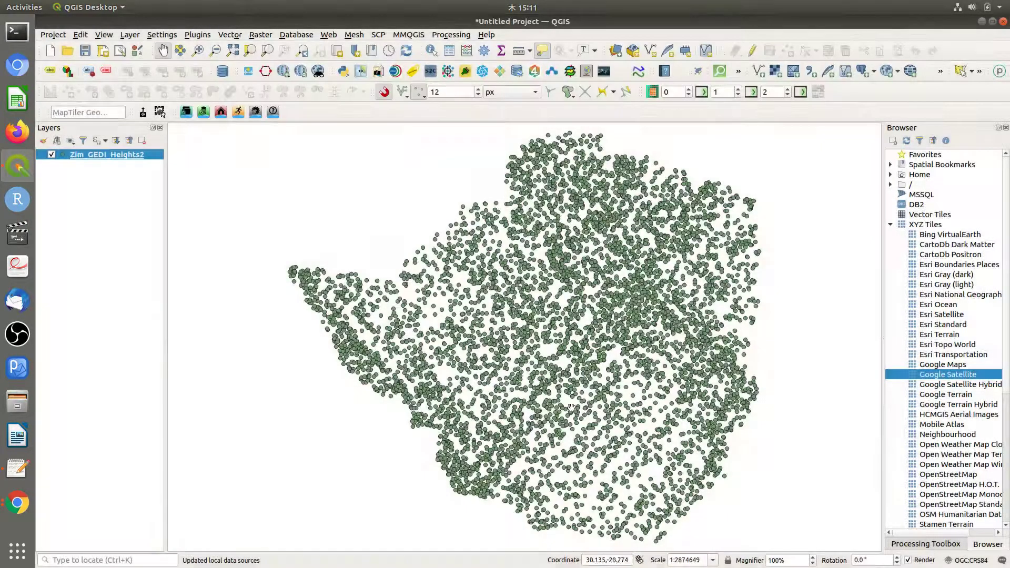
Step: Add the Google Satellite basemap and move Zim_GEDI_Heights2 to the top of the layers
double_click(946, 377)
click(111, 165)
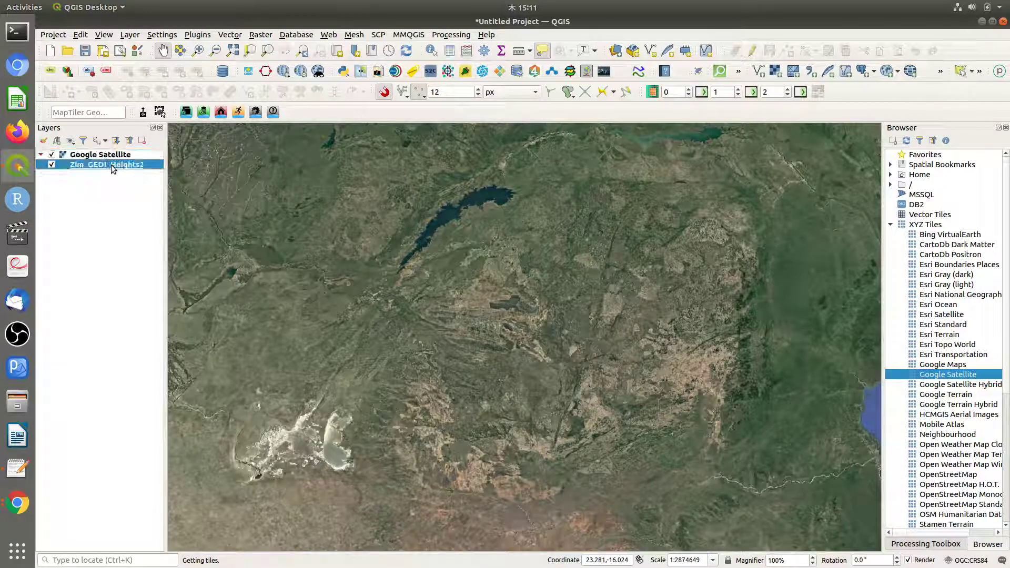
right_click(111, 165)
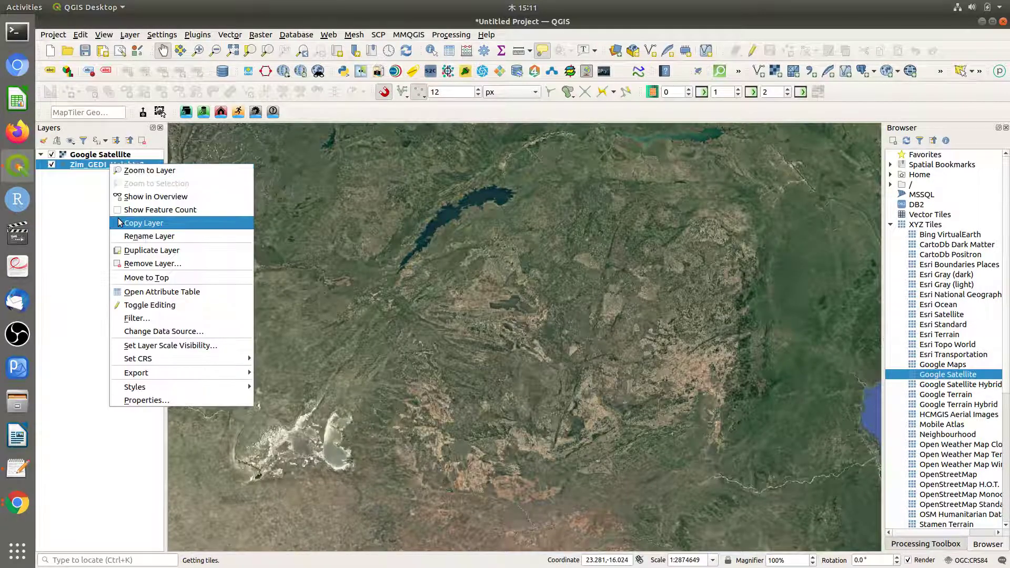
click(135, 277)
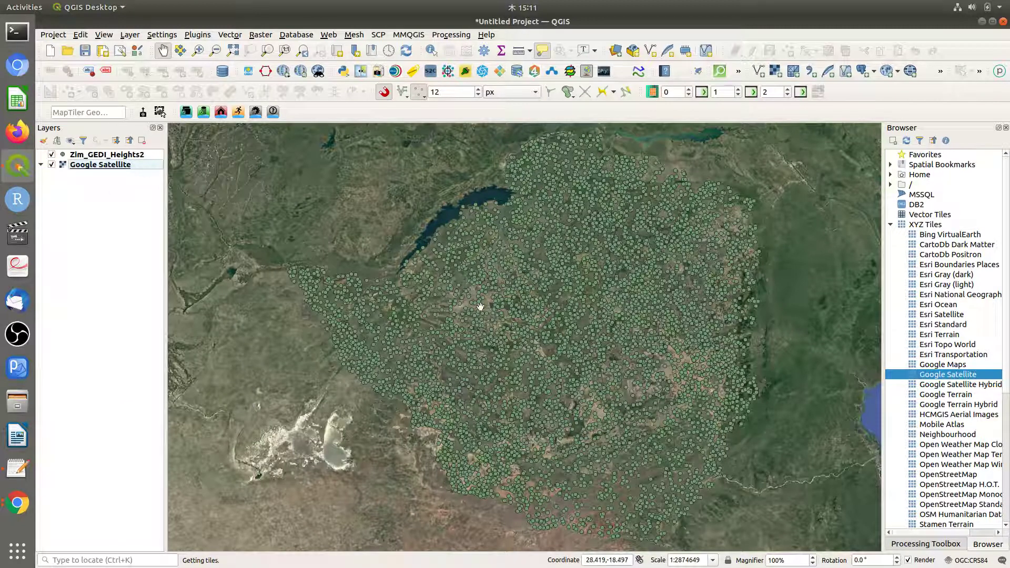
Step: Centre the map on Zimbabwe and open the Zim_GEDI_Heights2 attribute table
drag(481, 303, 407, 305)
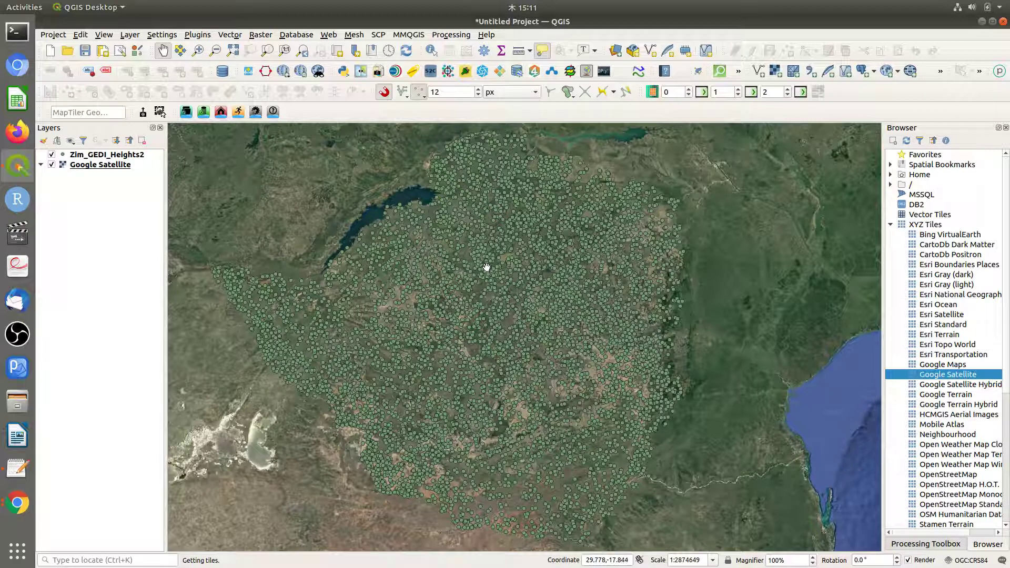
click(87, 156)
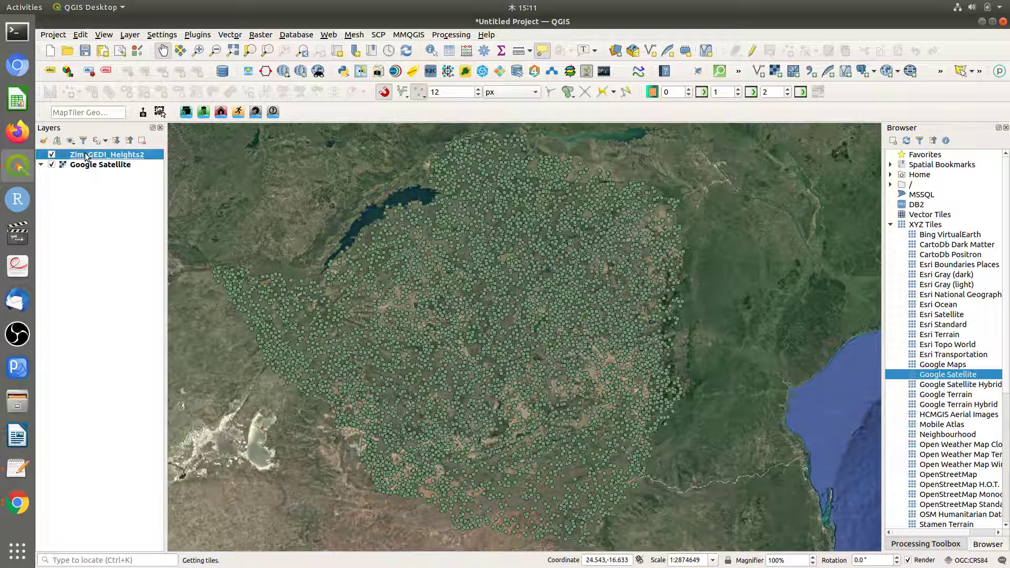
right_click(86, 156)
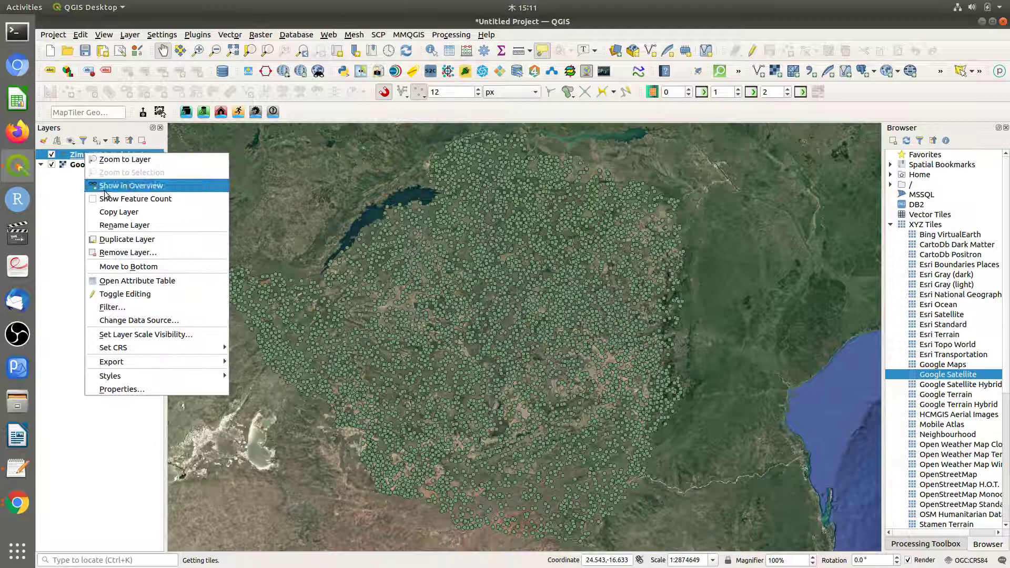
click(129, 281)
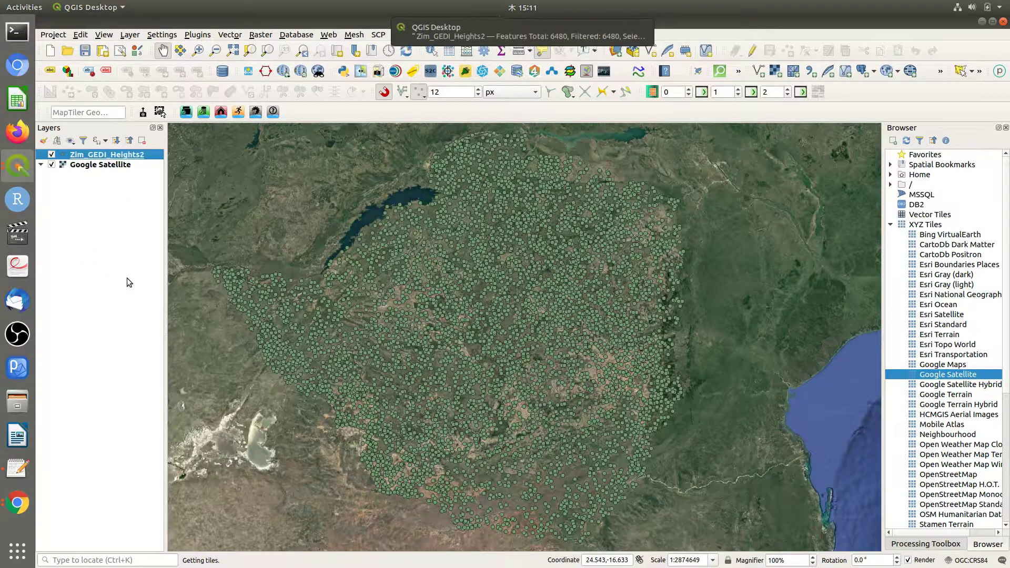
Step: Sort the attribute table by Class, hide the Class column, then close the table
click(30, 166)
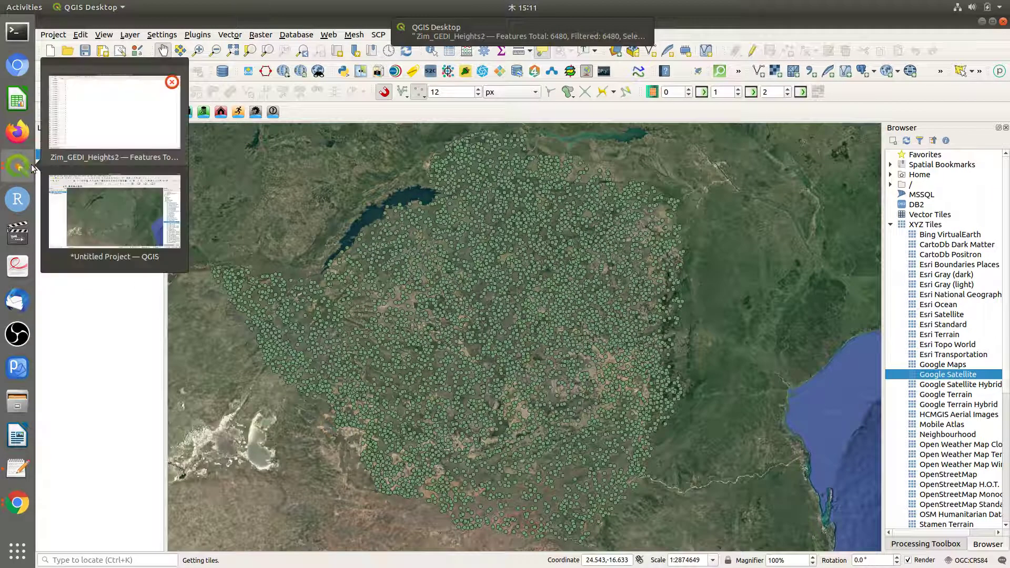
click(103, 118)
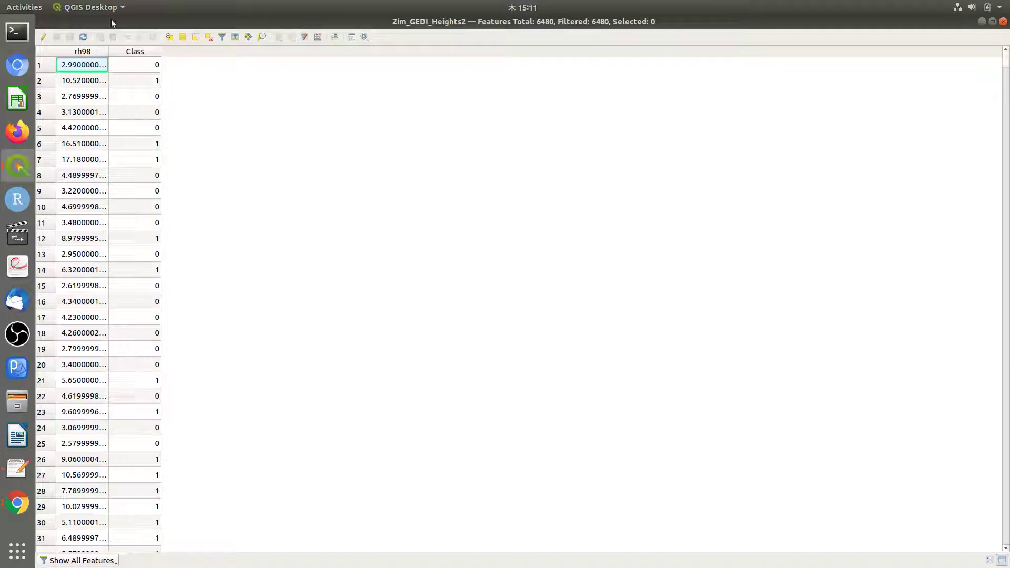
click(133, 52)
right_click(135, 50)
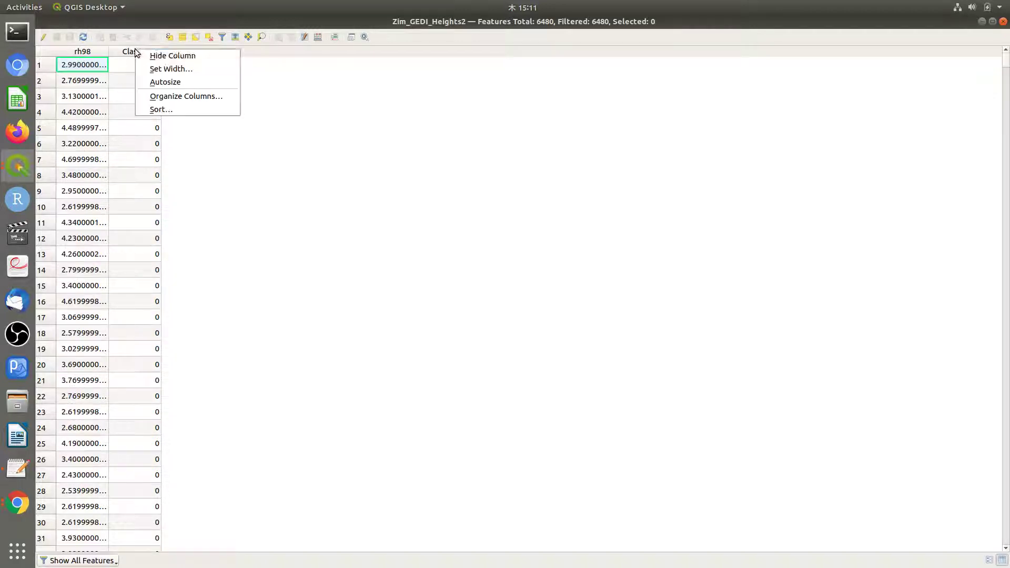
click(159, 55)
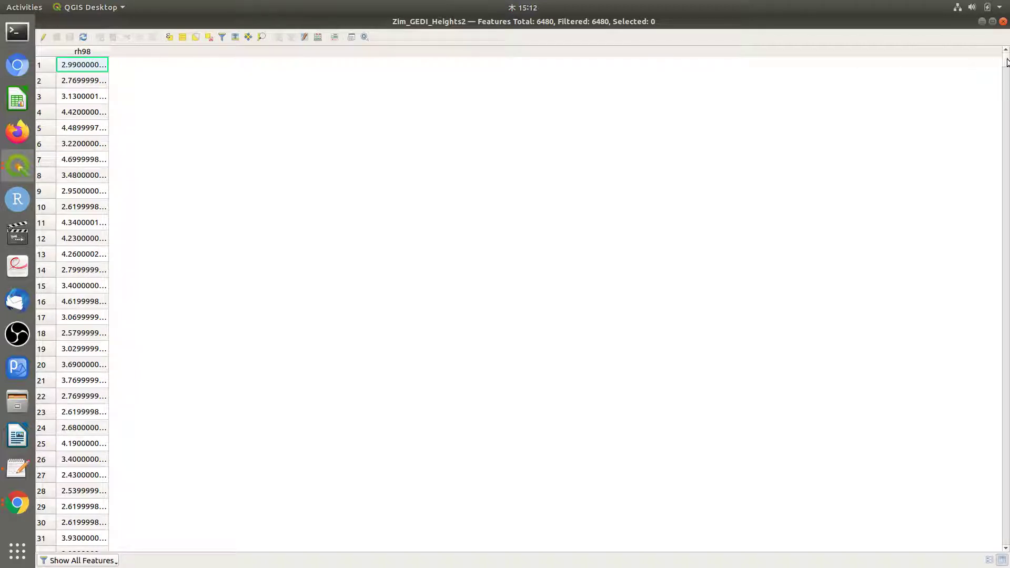
drag(1007, 62, 926, 46)
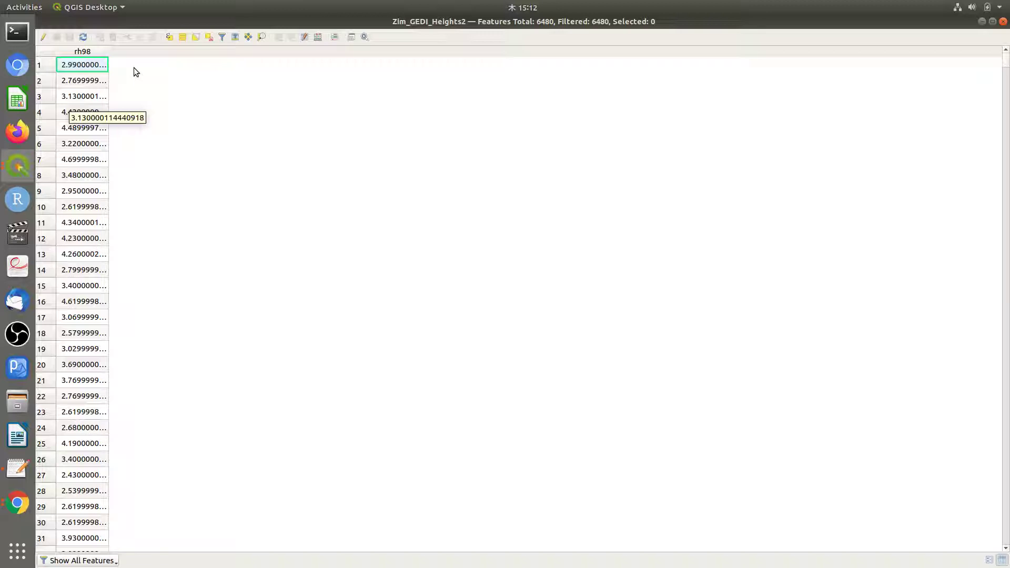
click(1004, 21)
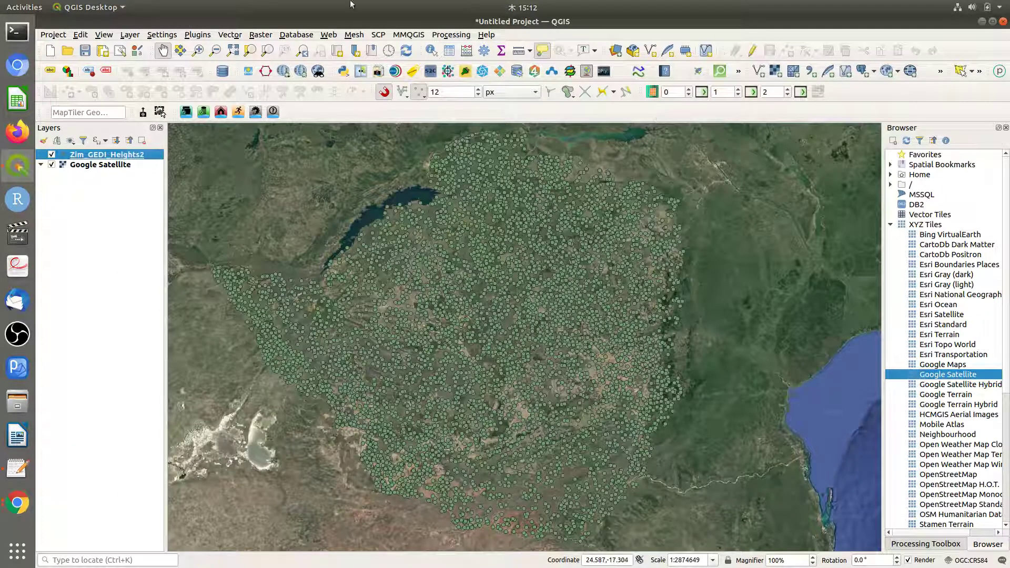
Step: Copy the rh98 CASE expression (0–5 m gives 0, else 1) from the Field Calculator notes
click(12, 463)
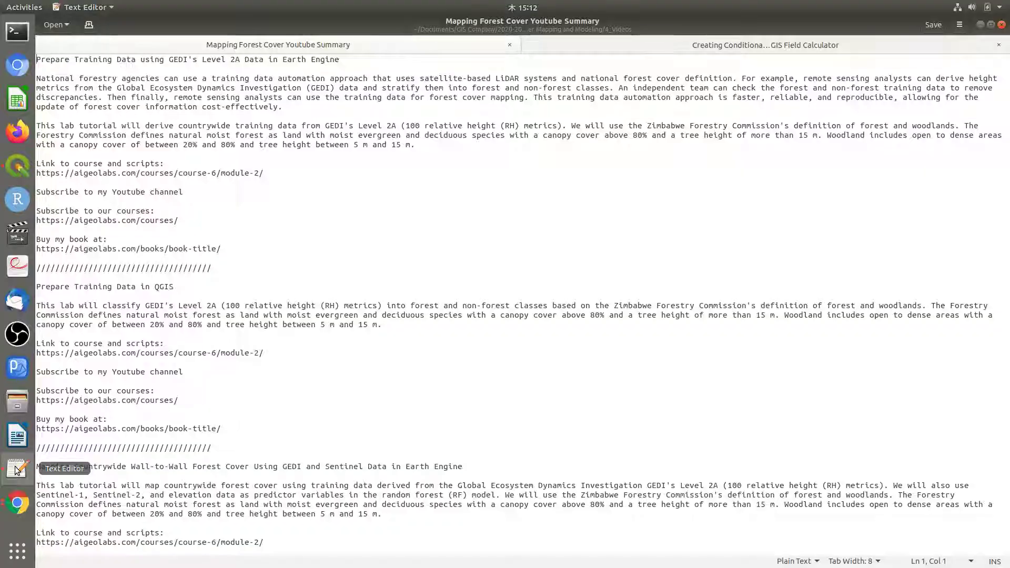
click(705, 38)
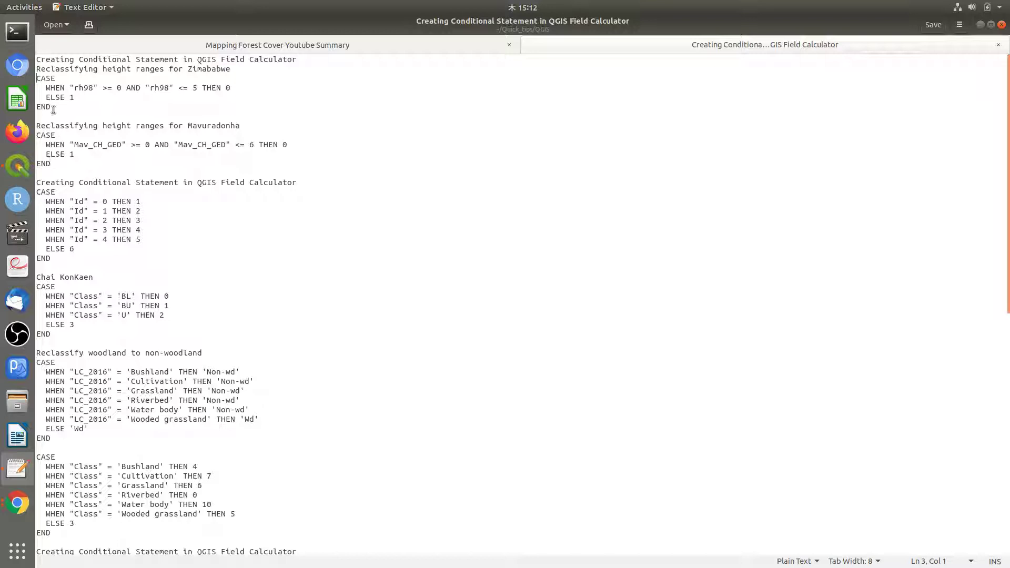
drag(51, 107, 36, 78)
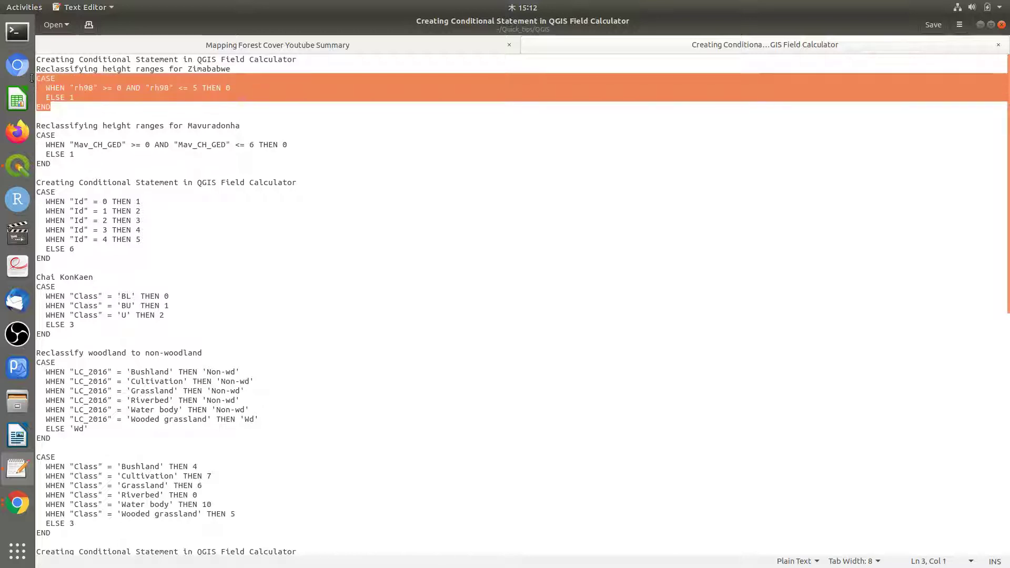
right_click(110, 87)
click(137, 130)
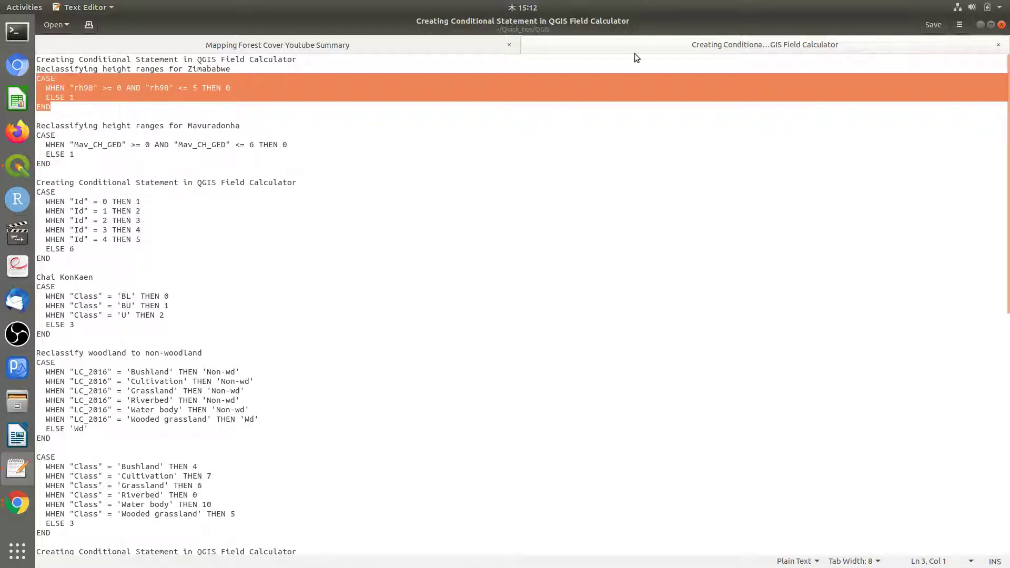
click(980, 25)
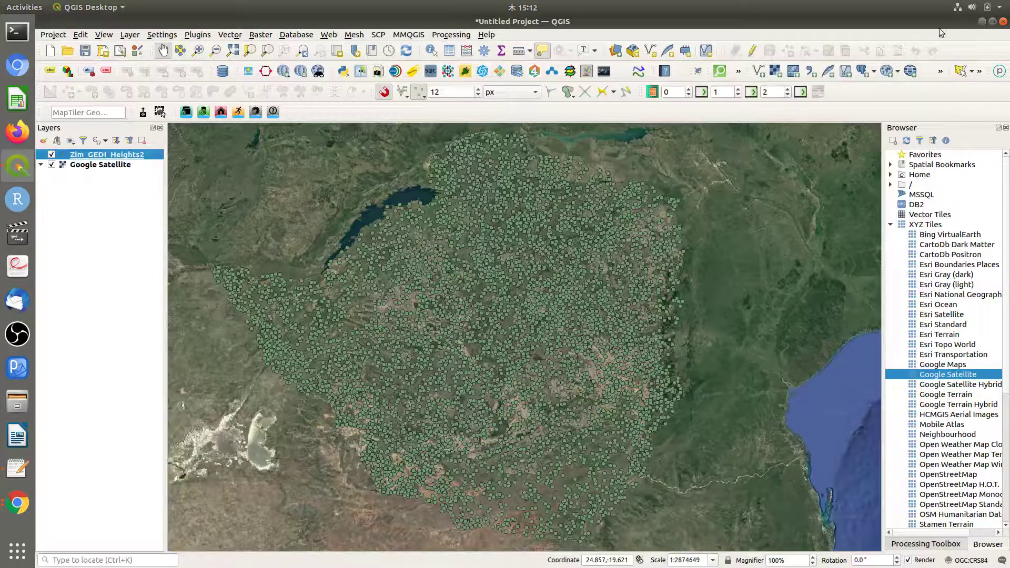
Step: Reopen the Zim_GEDI_Heights2 attribute table and bring it to the front
right_click(79, 155)
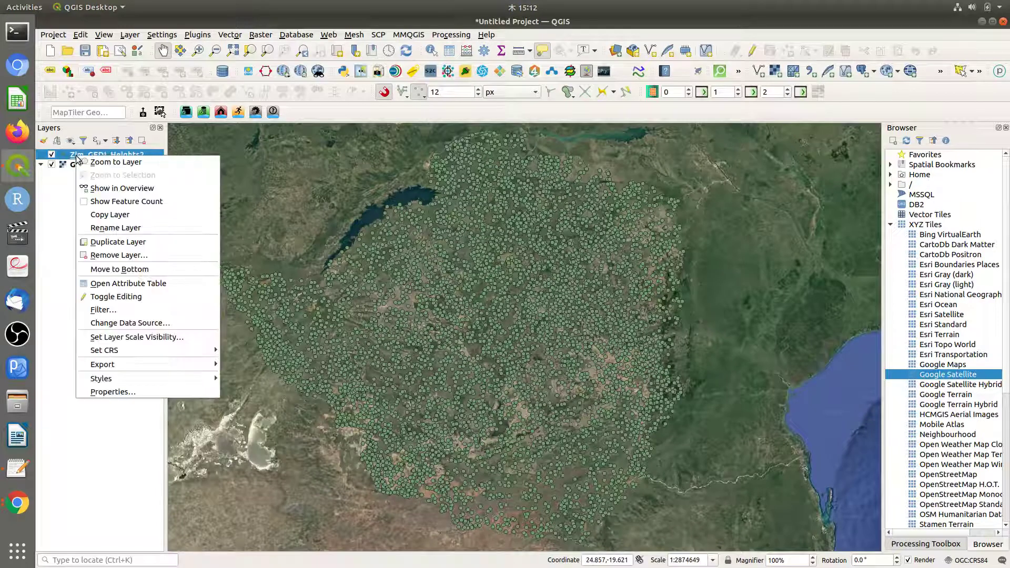
click(106, 284)
click(17, 164)
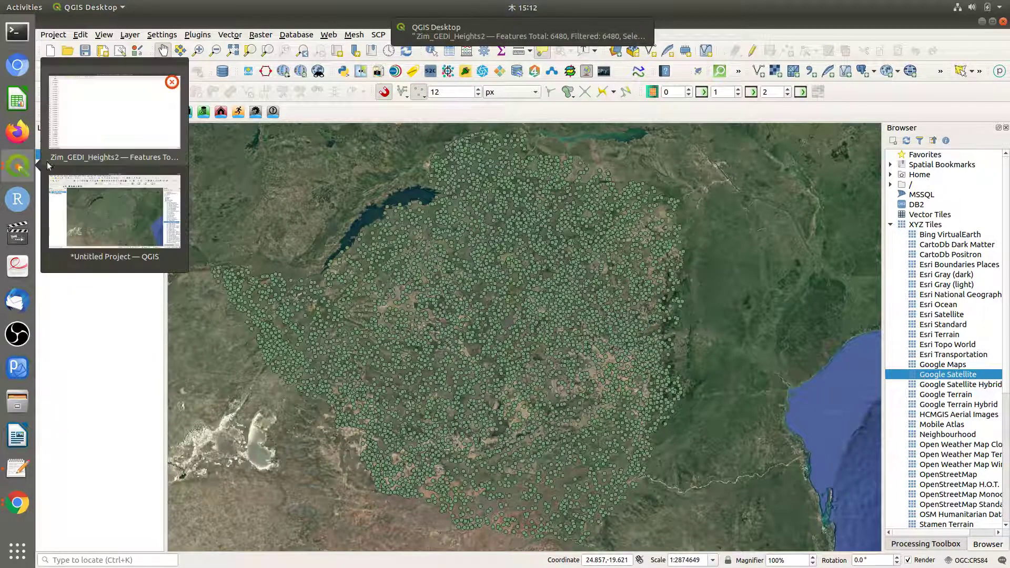
click(94, 126)
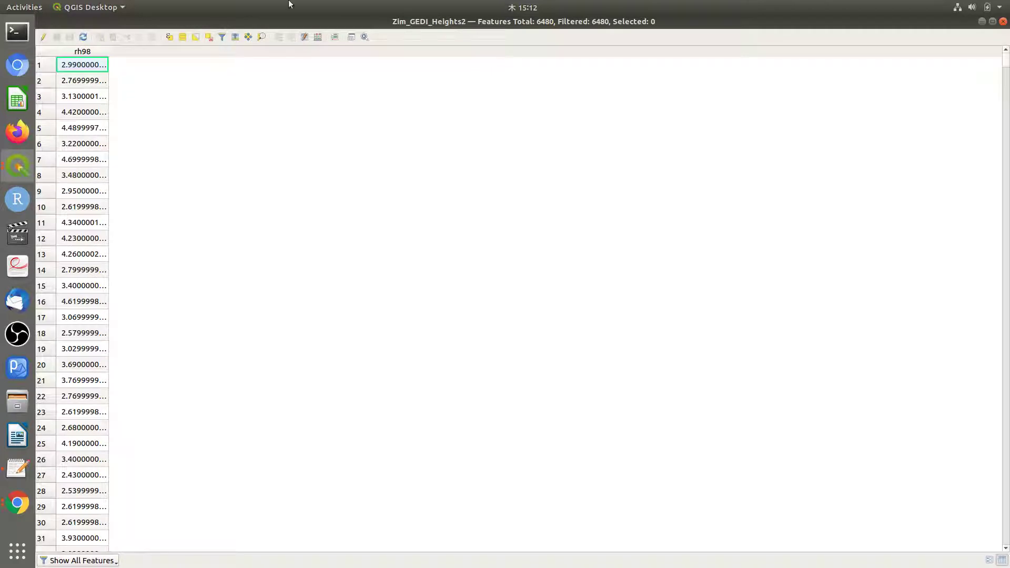
Step: In the Field Calculator, name a new whole-number (integer) output field 'Classes'
click(318, 37)
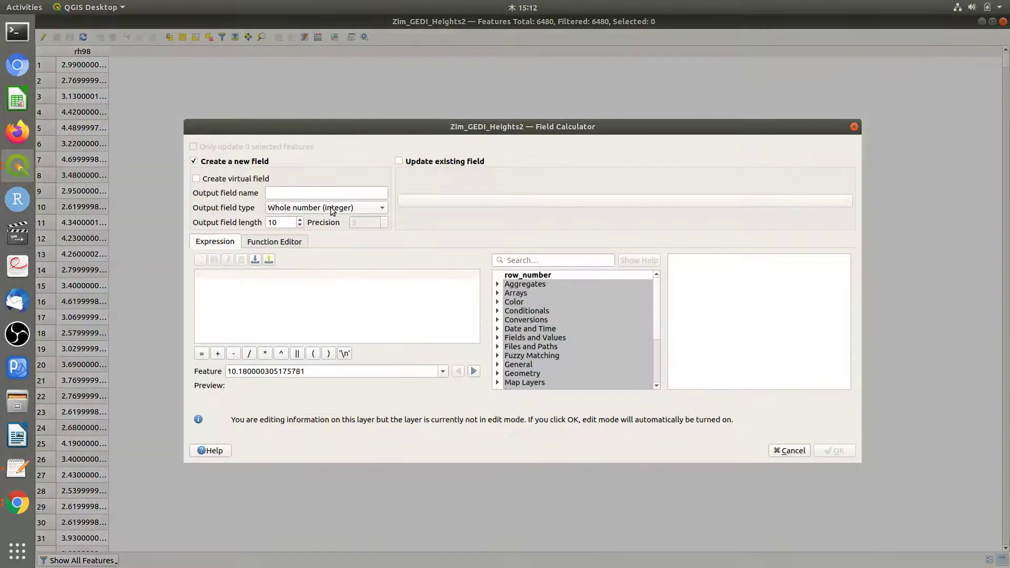
click(304, 192)
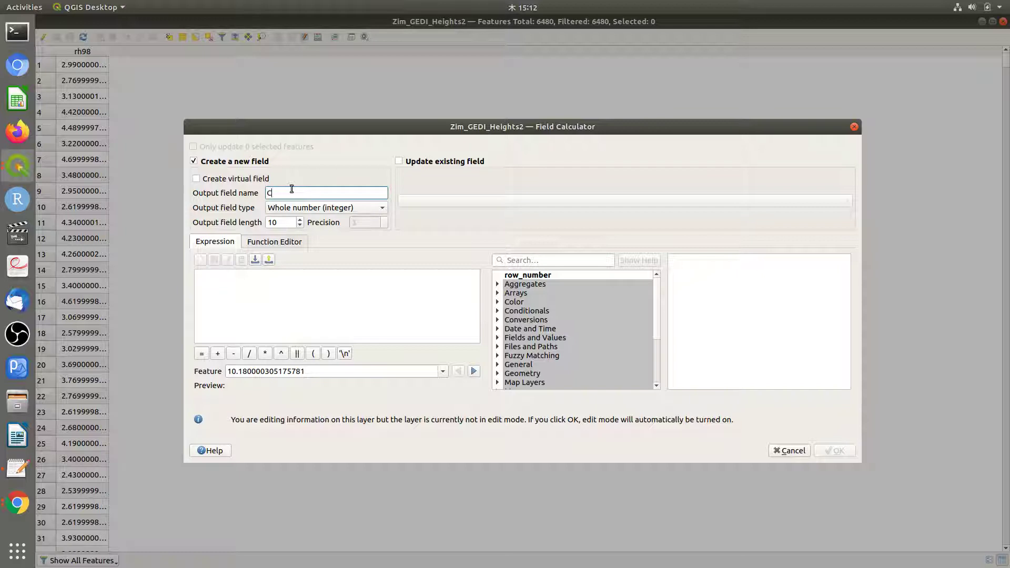
text(SS)
key(BackSpace)
key(BackSpace)
key(BackSpace)
key(BackSpace)
key(BackSpace)
drag(267, 194, 271, 196)
text(C)
click(216, 279)
Step: Paste the CASE expression giving 0 for rh98 between 0 and 5, else 1
right_click(217, 281)
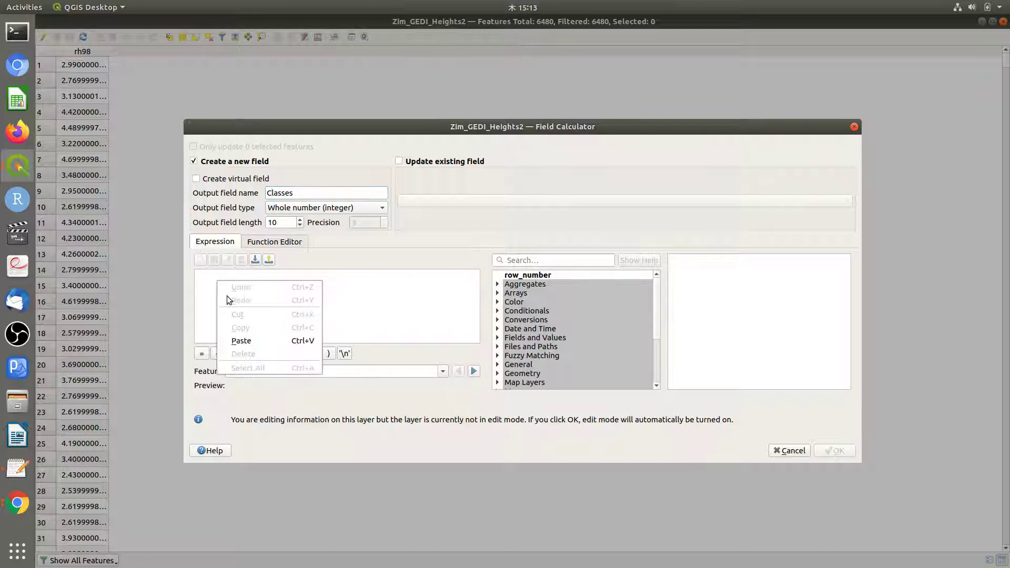
click(239, 343)
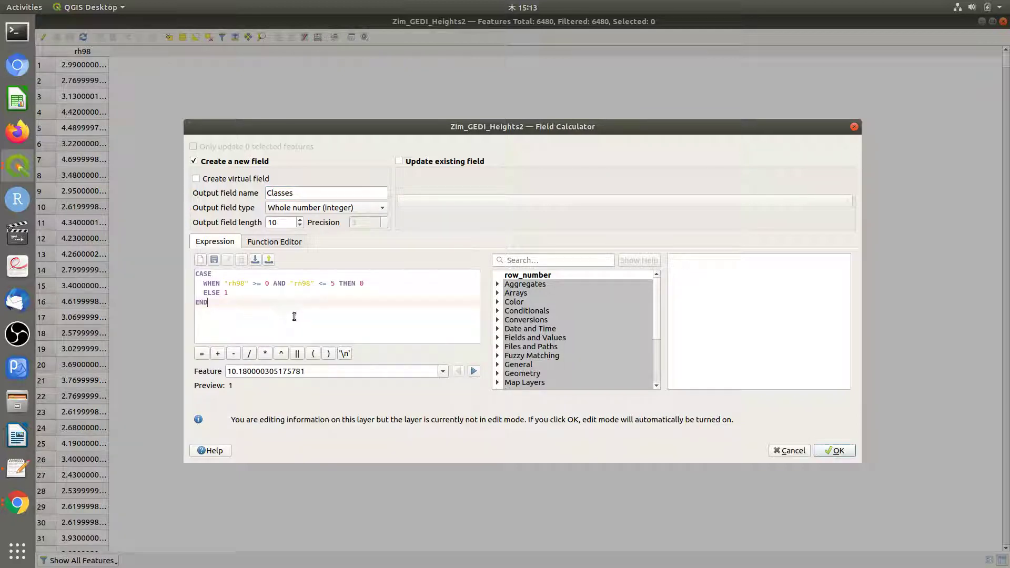
double_click(360, 284)
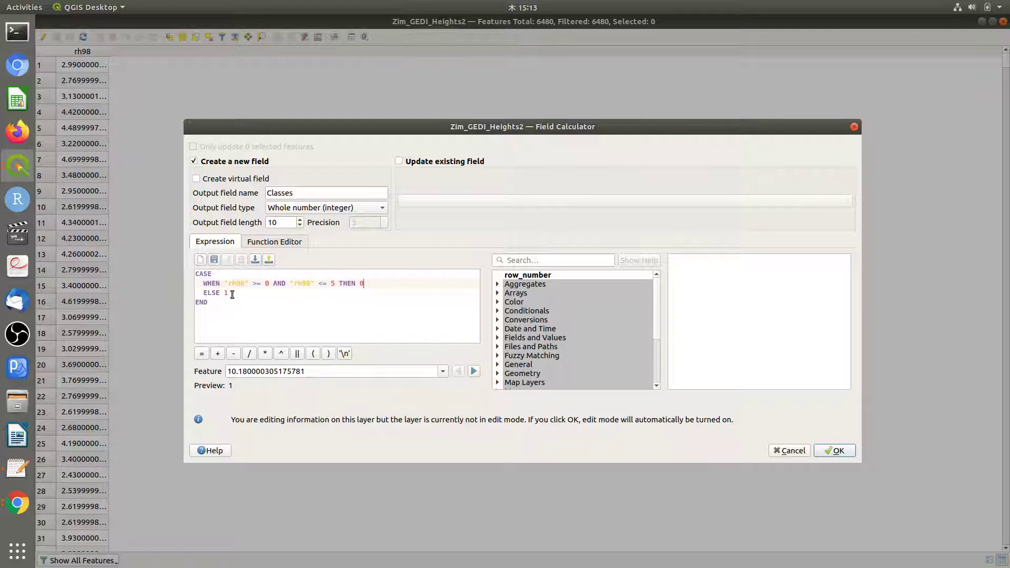
Step: Calculate the Classes field, save the edits, stop editing, and close the attribute table
click(837, 452)
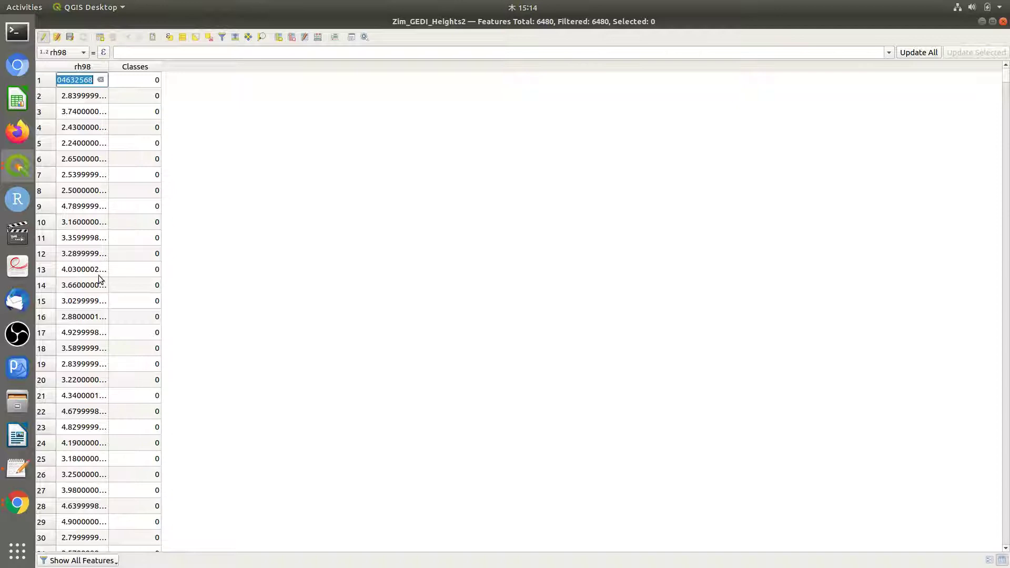
click(68, 37)
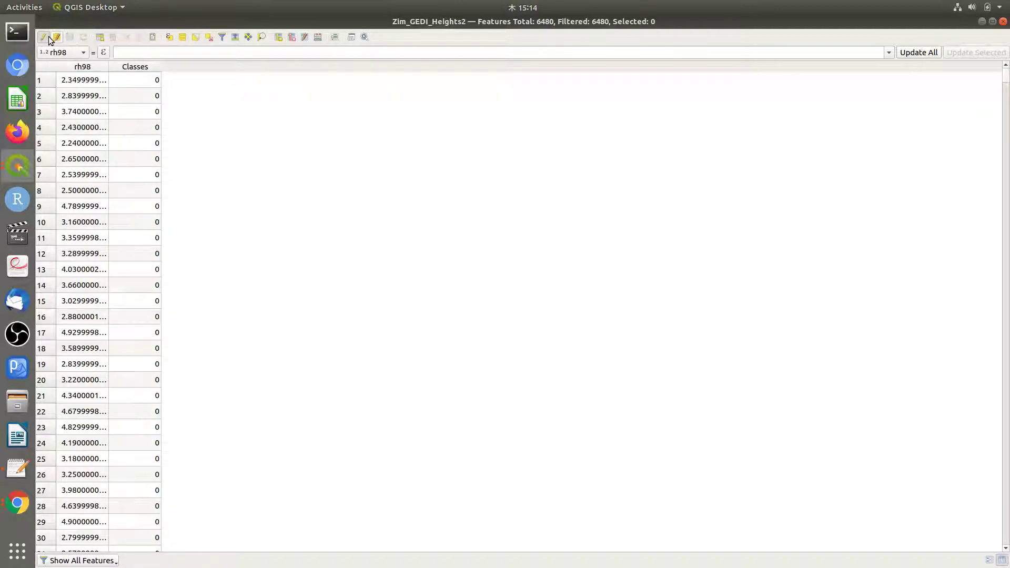
click(47, 37)
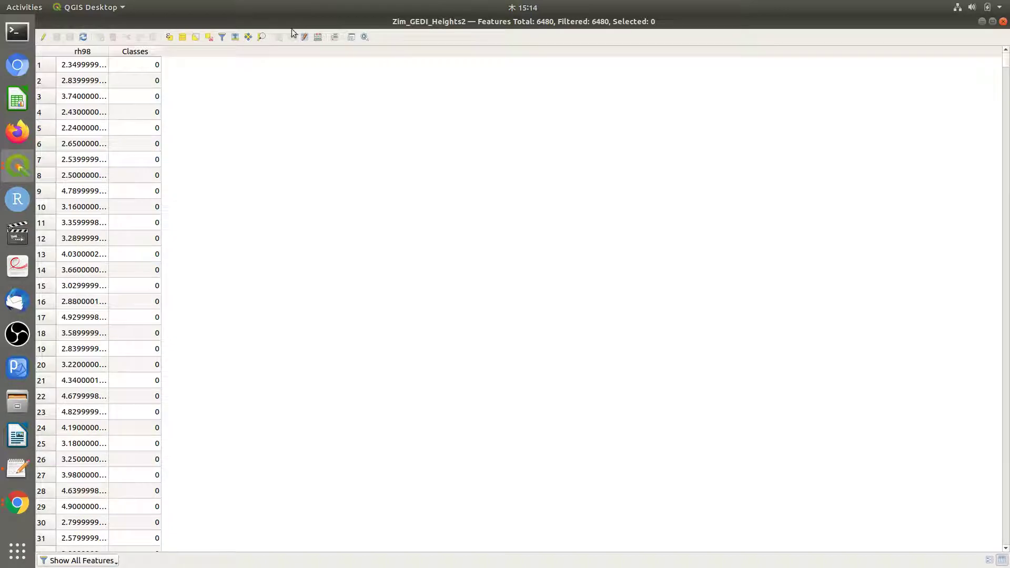
click(1001, 20)
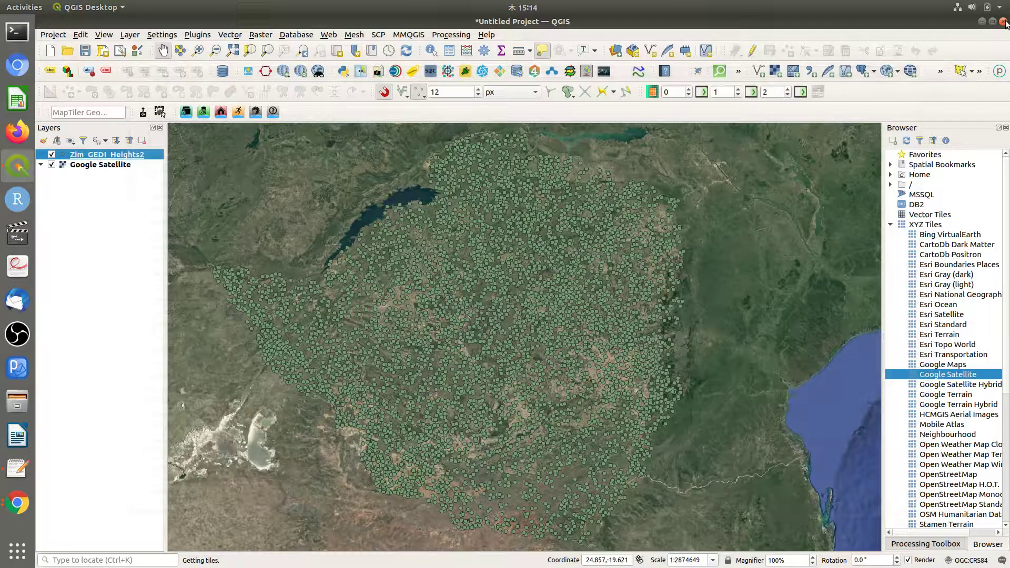
Step: Set Categorized symbology on Classes with categories 0 and 1, dropping the 'all other values' row
right_click(128, 155)
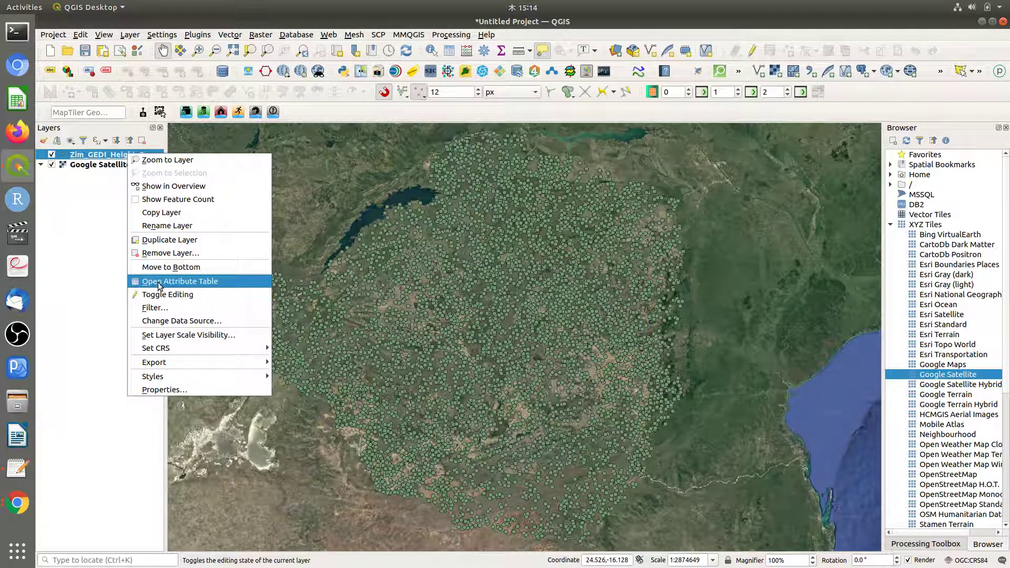
click(180, 392)
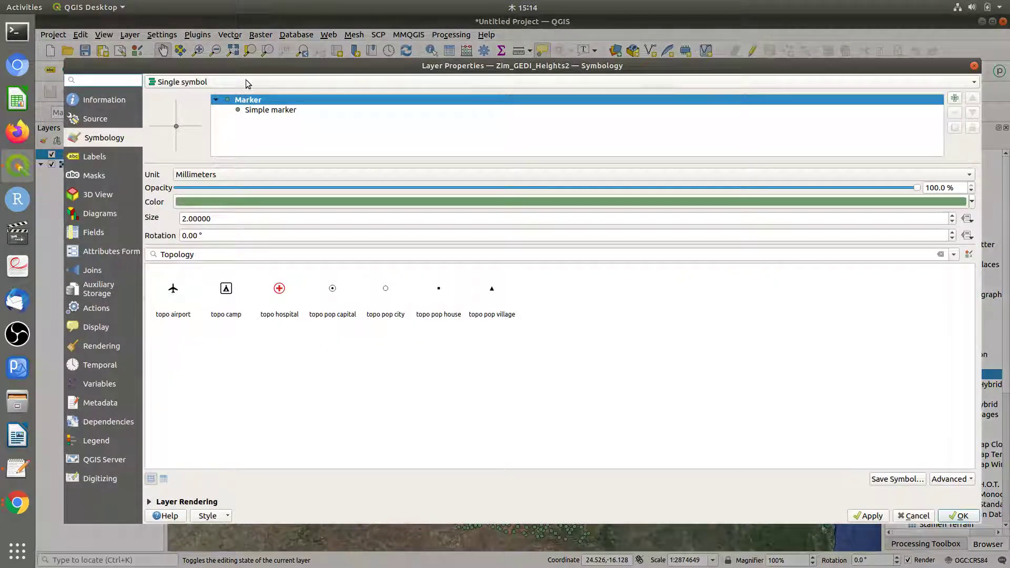
click(247, 82)
click(191, 97)
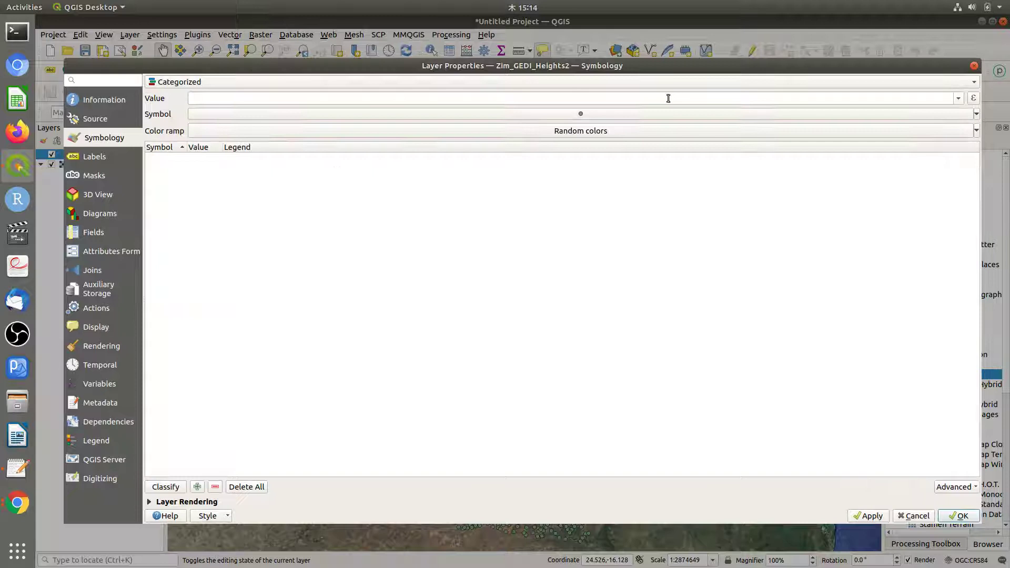
click(959, 98)
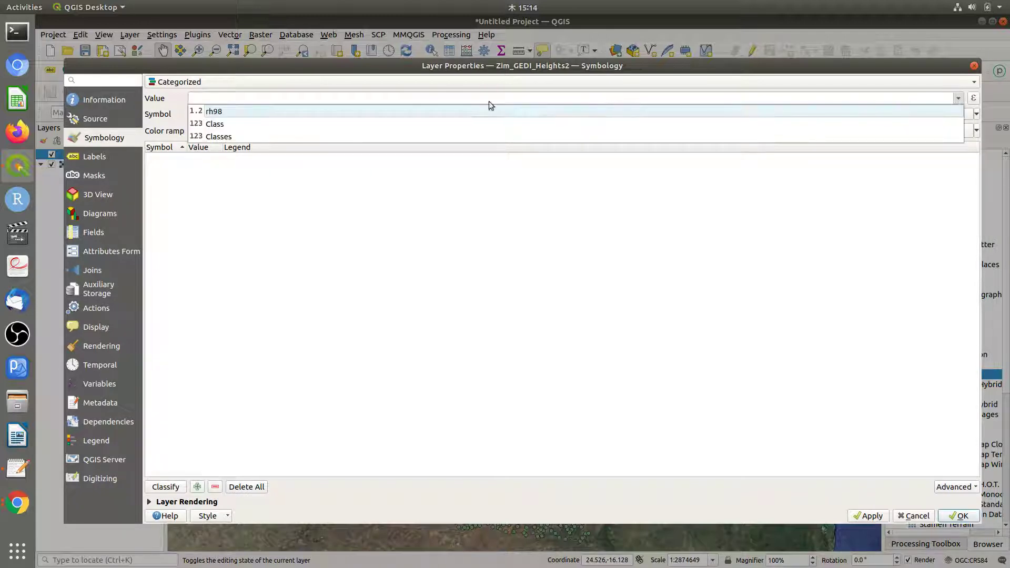
click(232, 137)
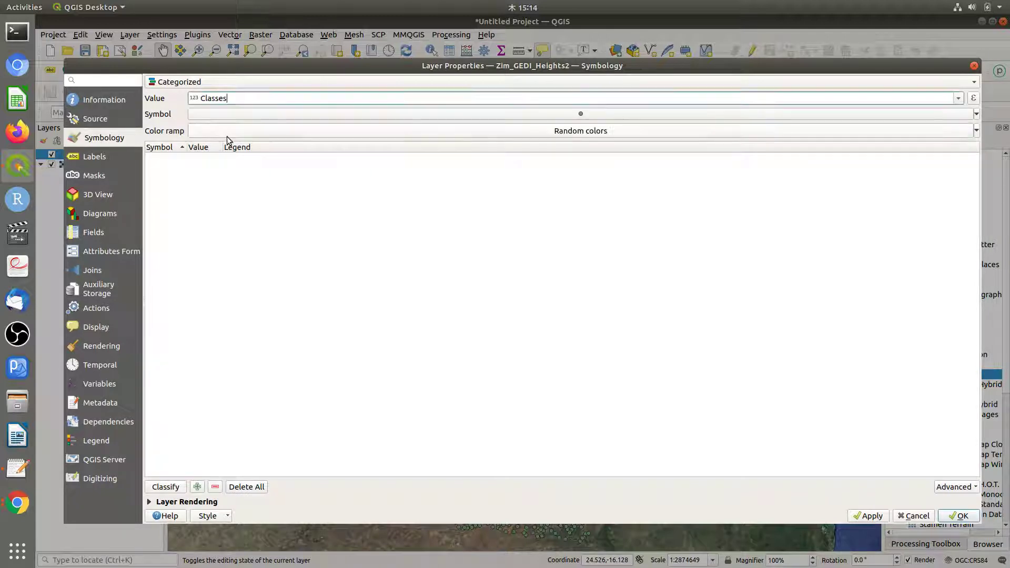
click(156, 489)
click(204, 177)
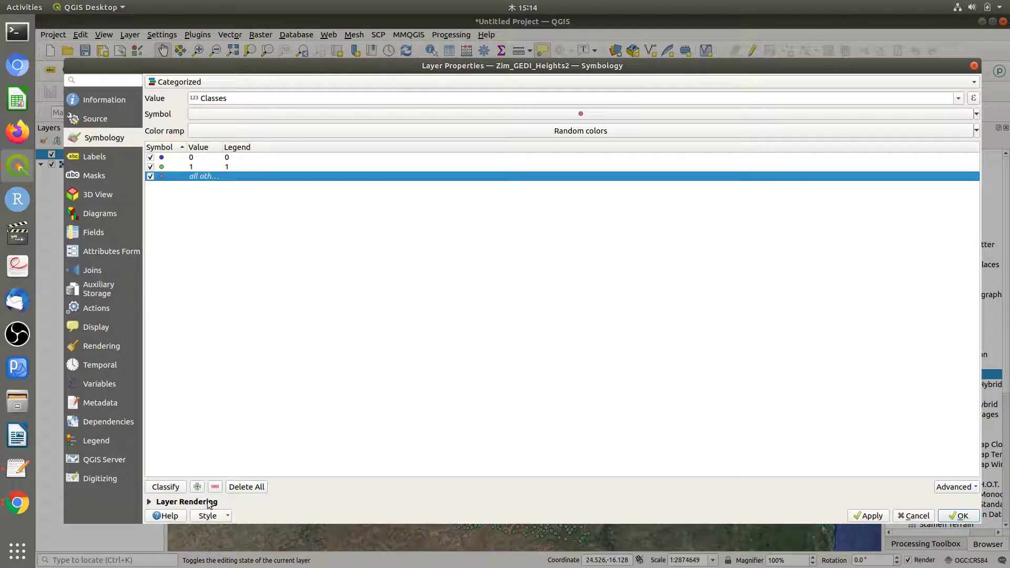
click(215, 487)
click(959, 516)
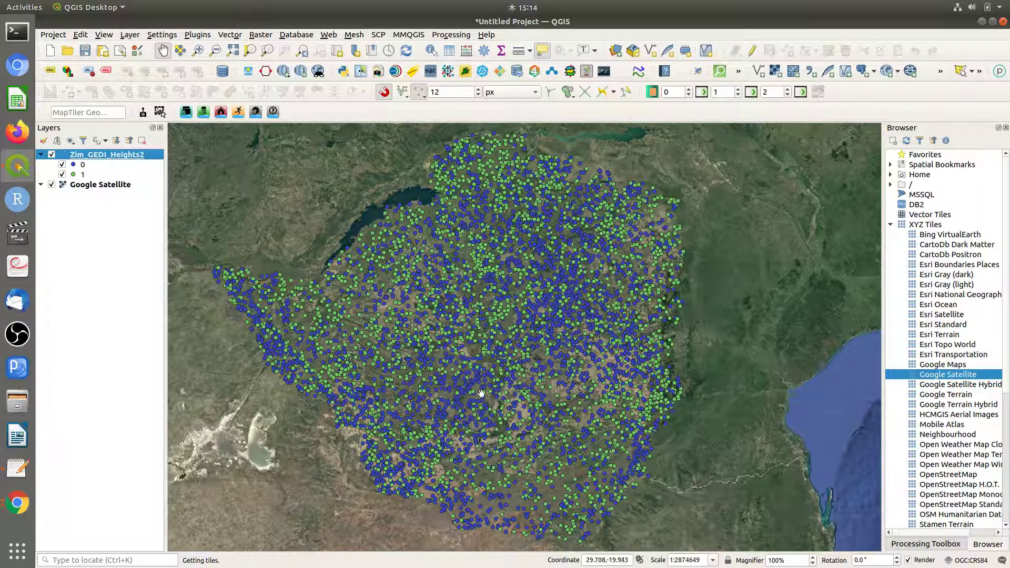
scroll(444, 370, up, 2)
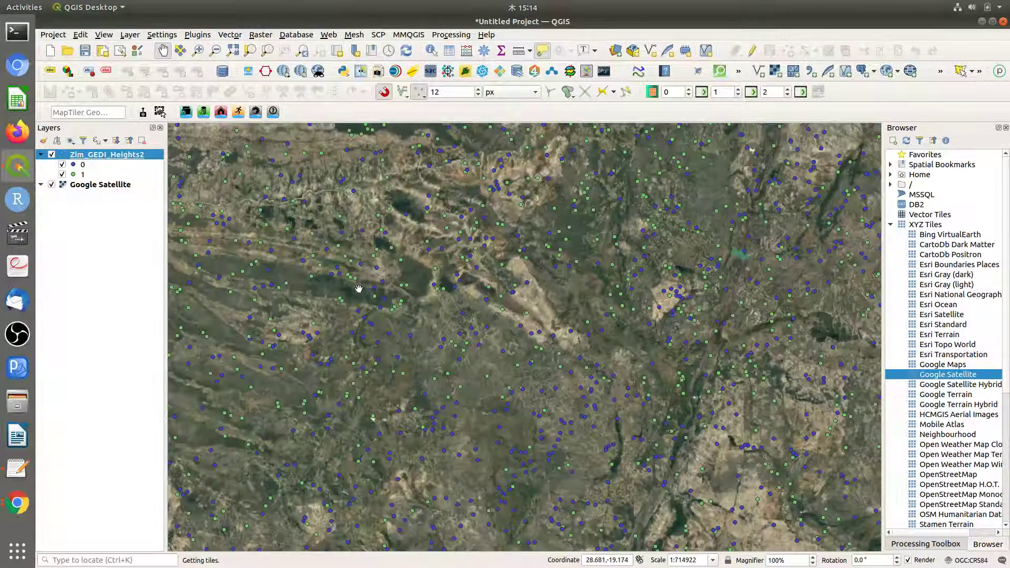
scroll(359, 288, up, 1)
drag(351, 300, 468, 341)
scroll(502, 301, down, 1)
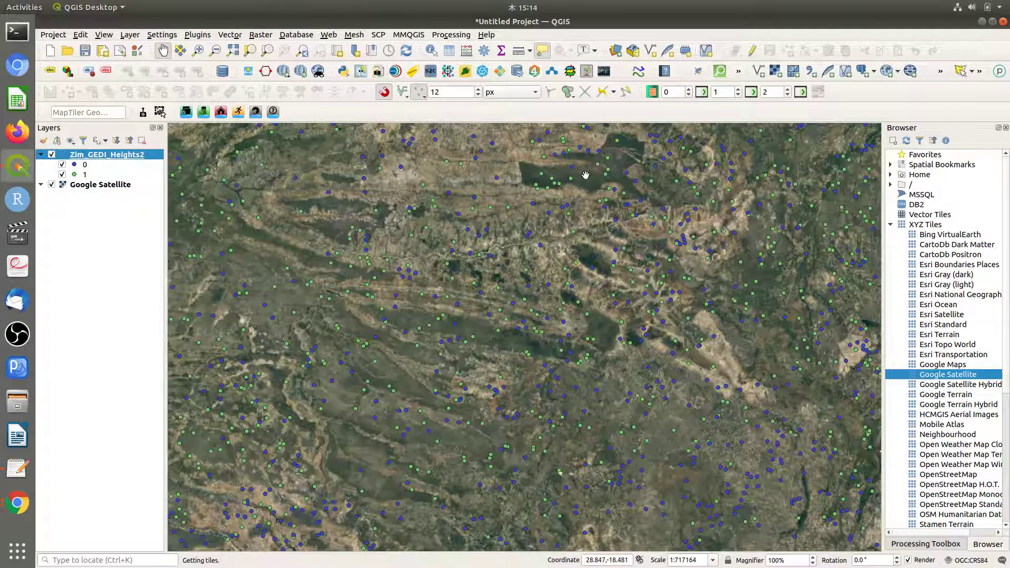
scroll(585, 174, up, 4)
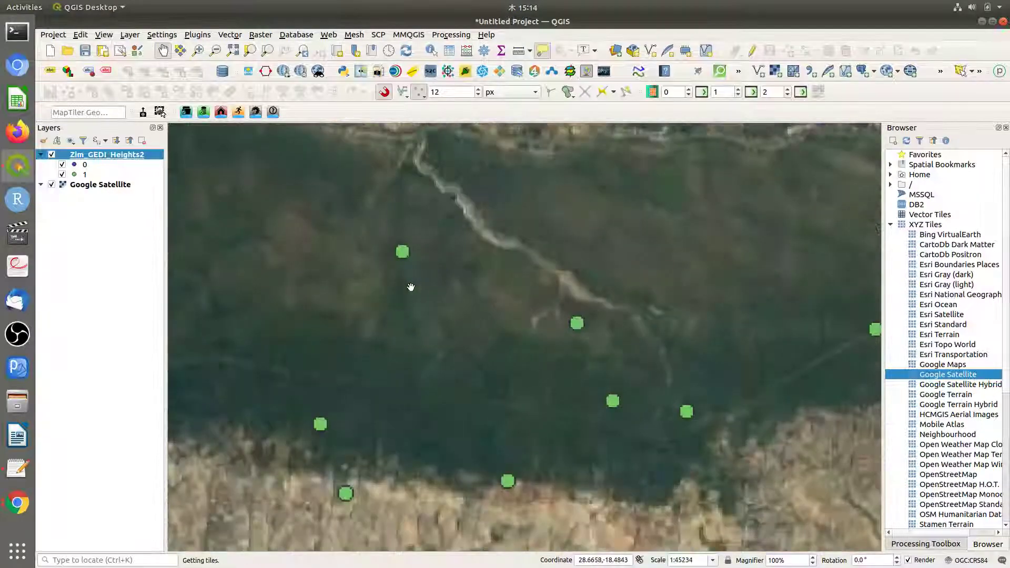
drag(538, 345, 388, 413)
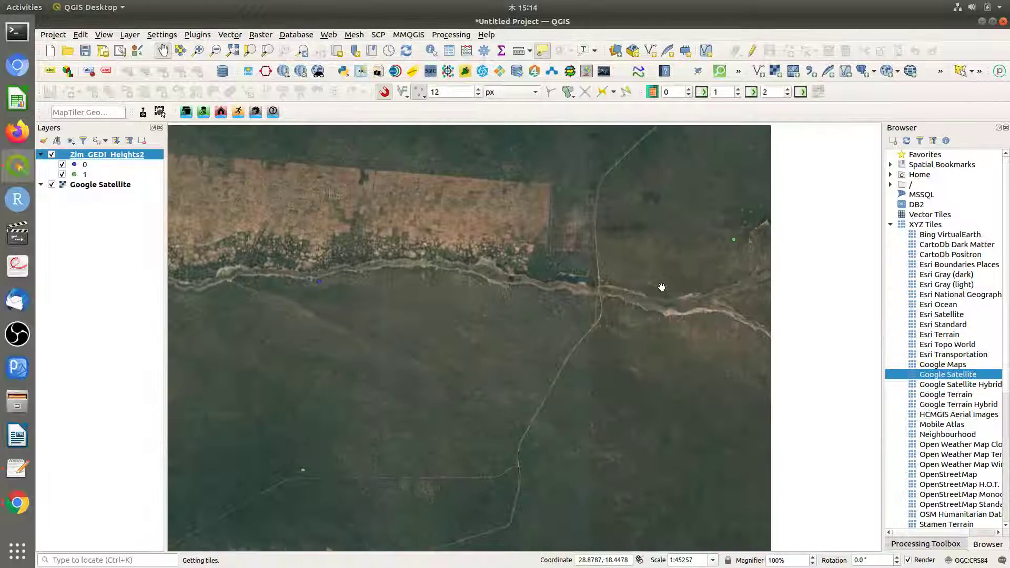
drag(842, 268, 545, 304)
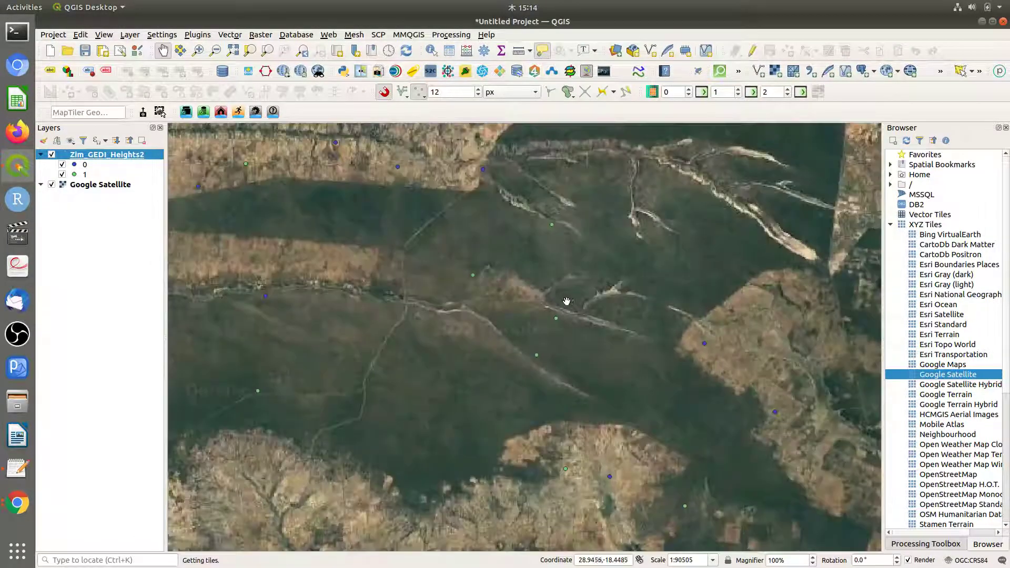
drag(620, 307, 573, 287)
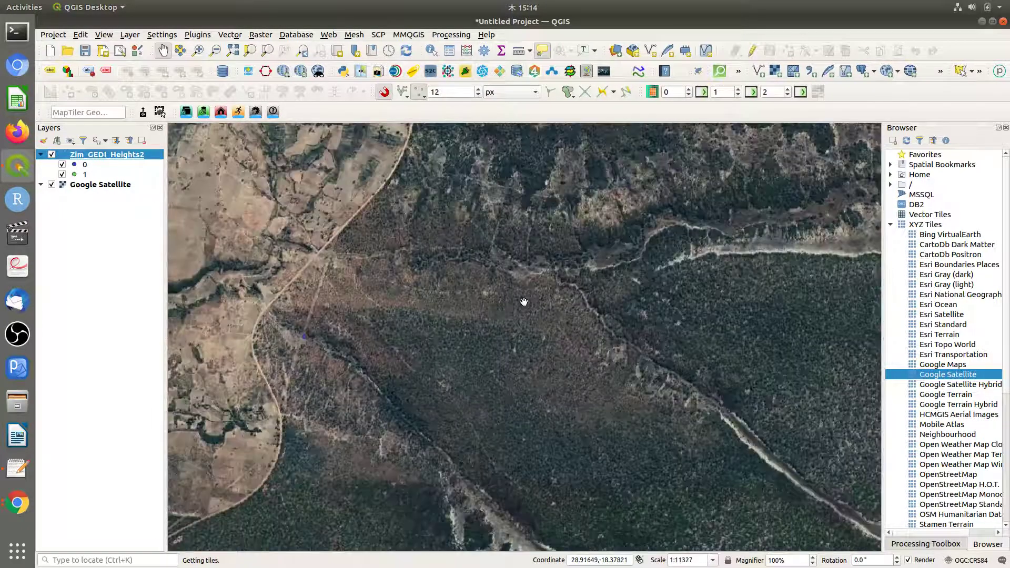
scroll(524, 302, down, 2)
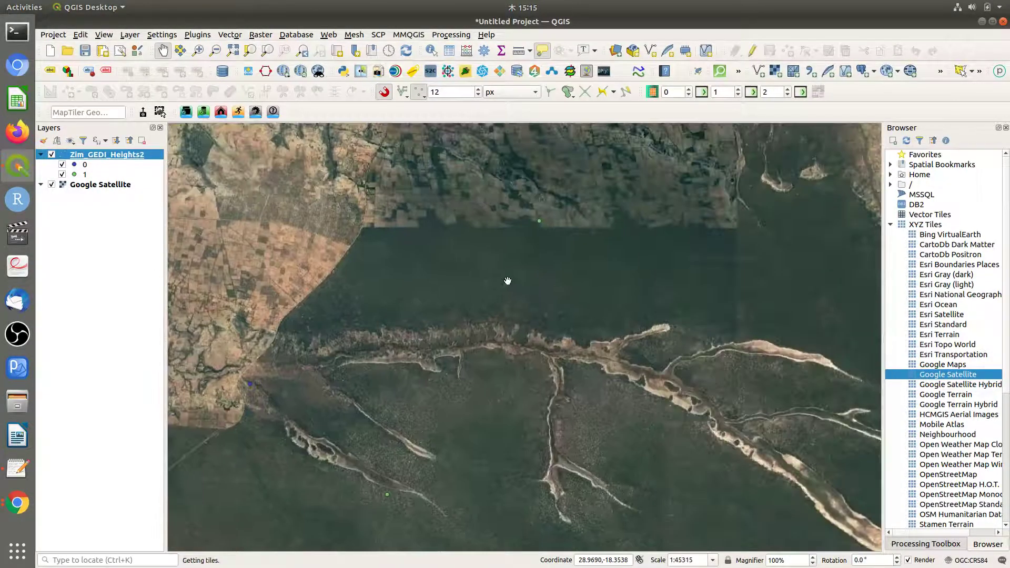
scroll(526, 283, down, 1)
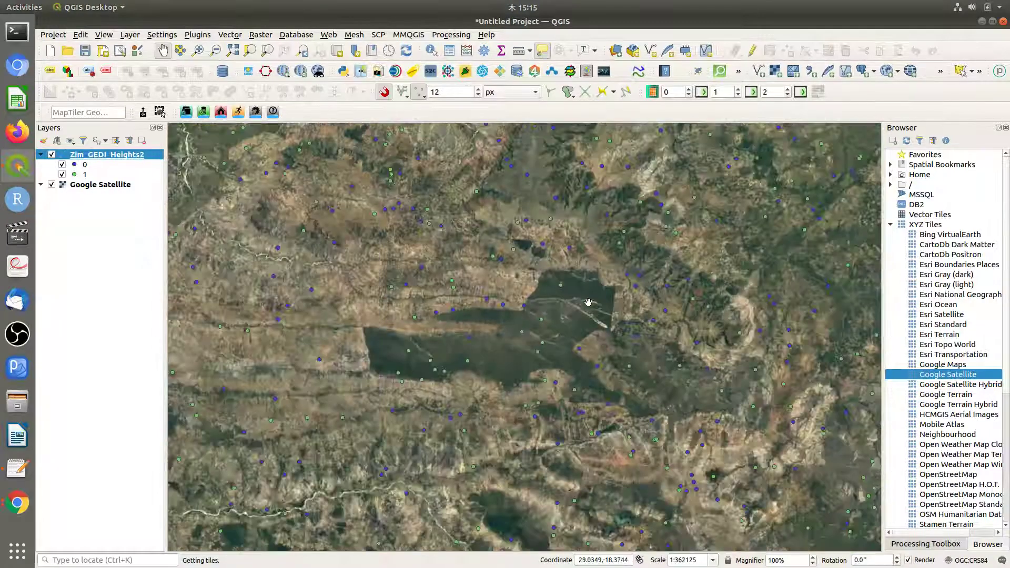
scroll(629, 323, down, 1)
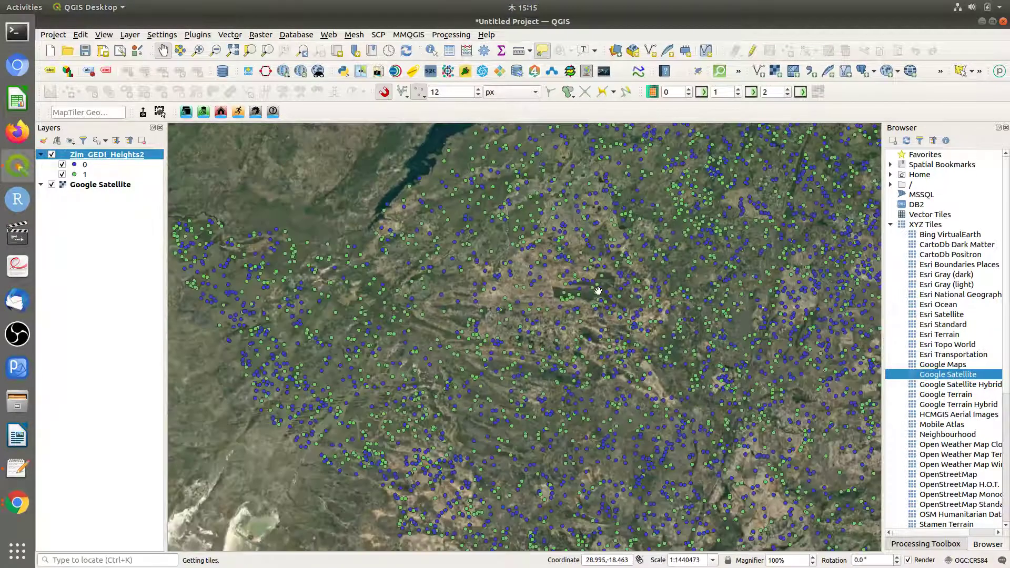
scroll(662, 287, down, 1)
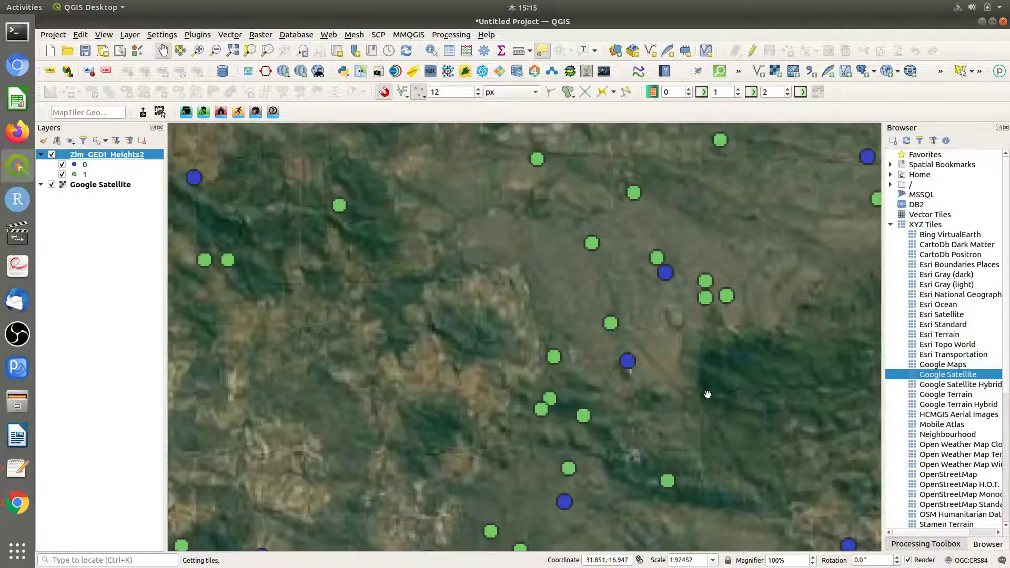
scroll(590, 353, up, 1)
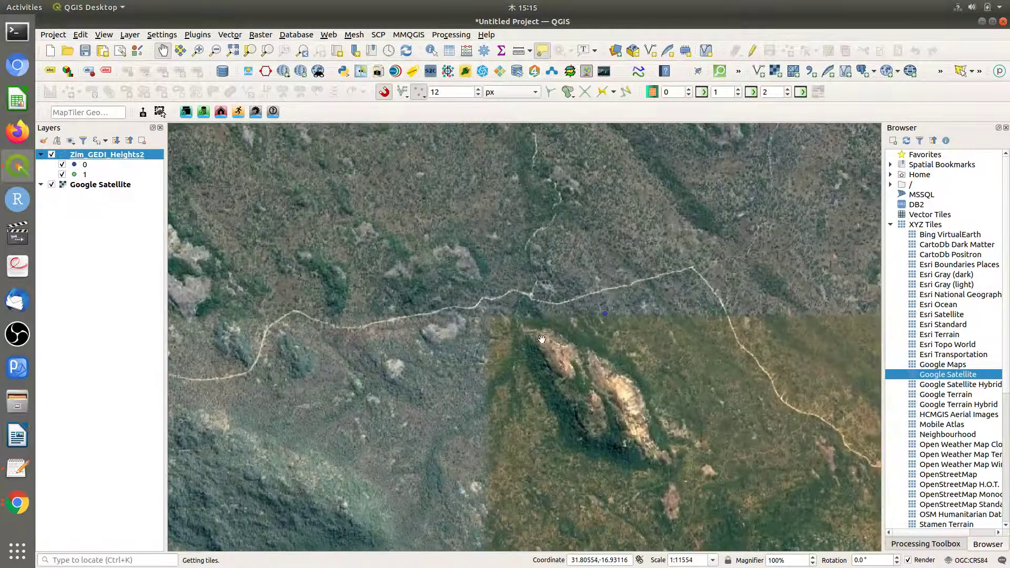
scroll(520, 339, down, 4)
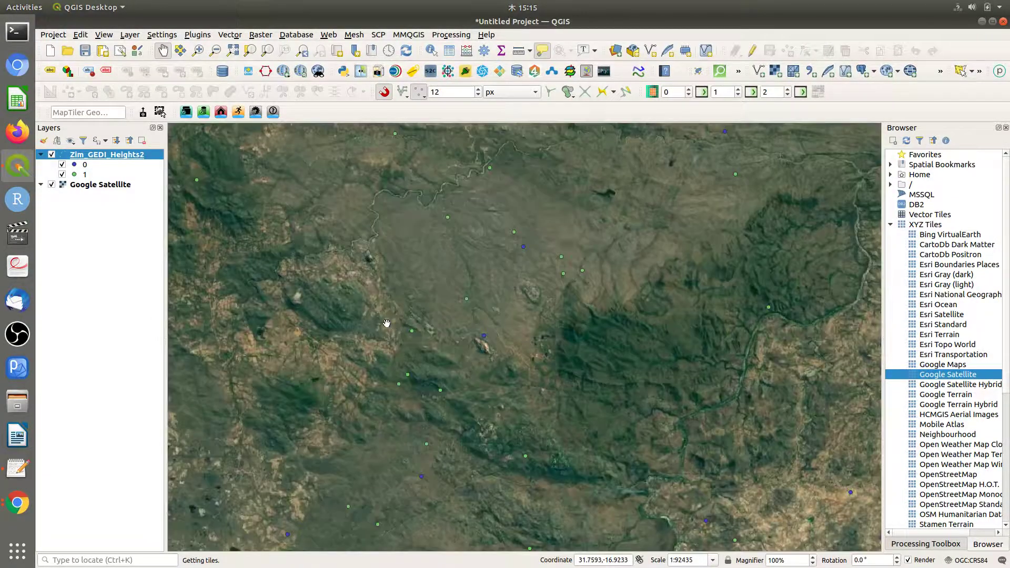
scroll(538, 326, down, 2)
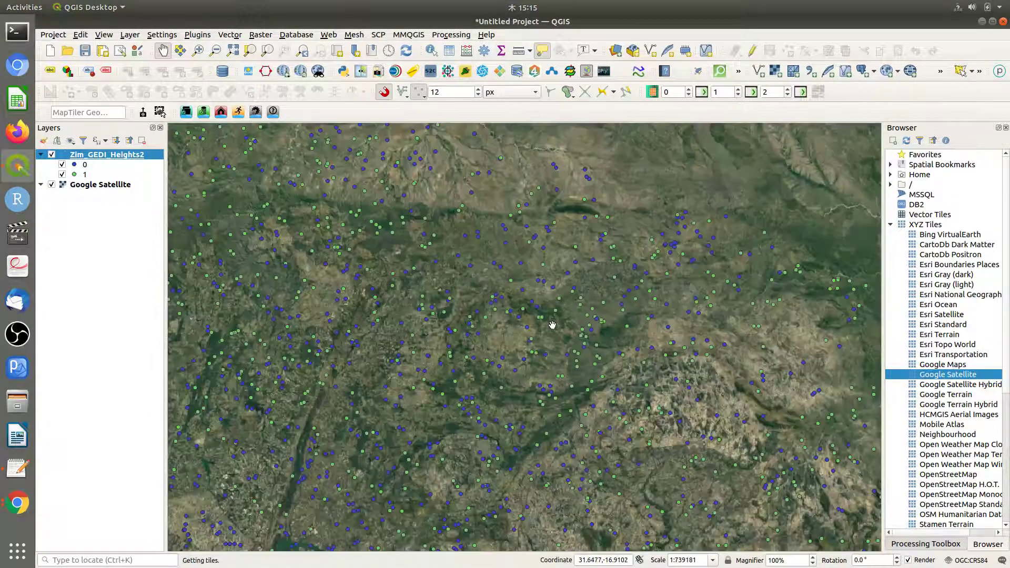
scroll(537, 322, down, 2)
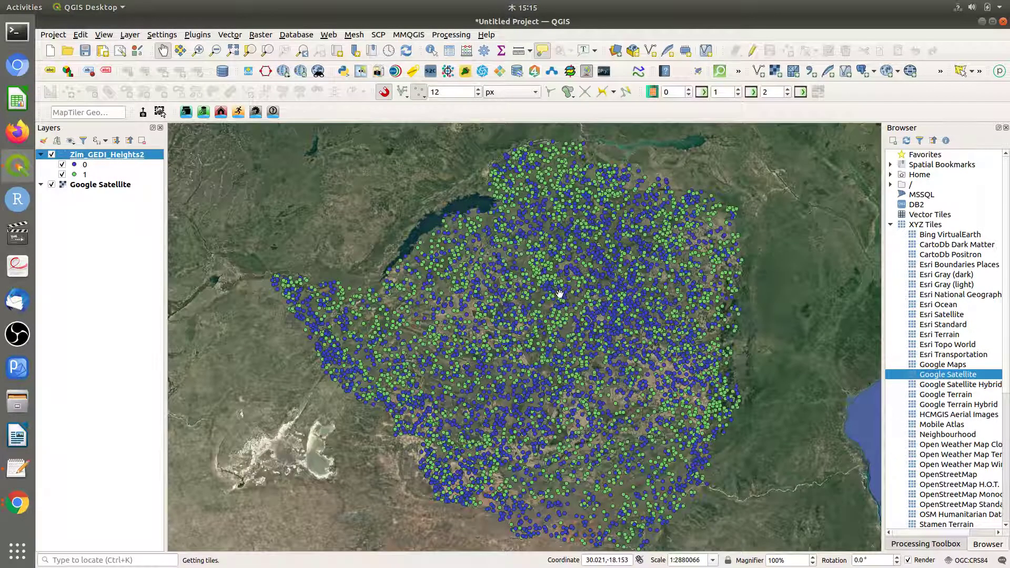
drag(561, 294, 518, 284)
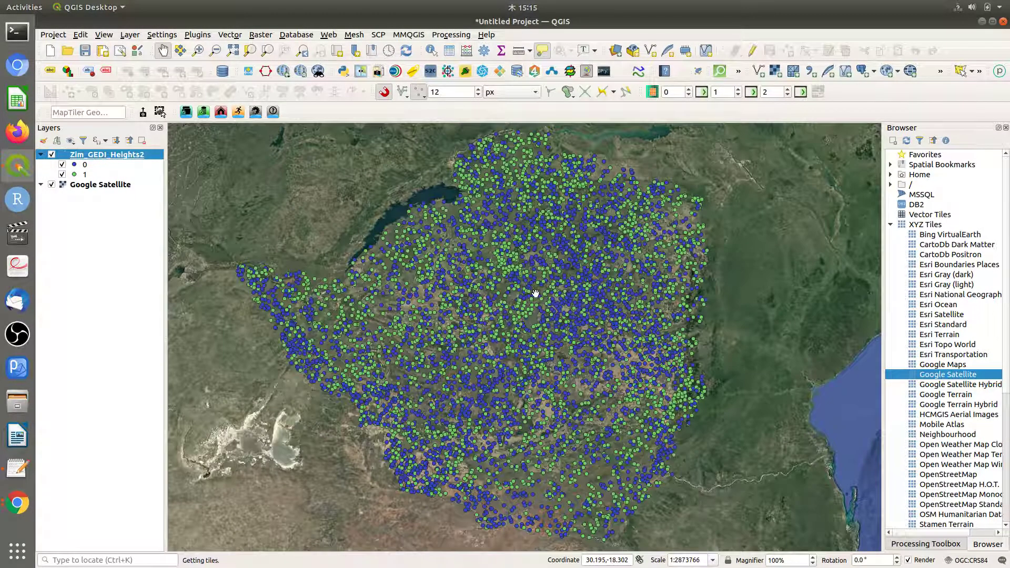
mouse_move(535, 293)
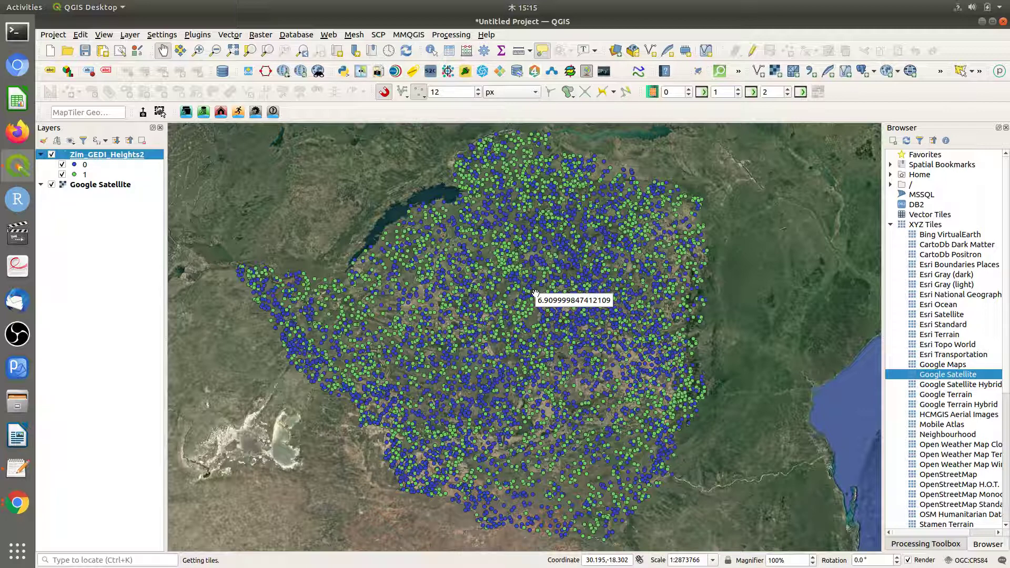
drag(524, 275, 477, 271)
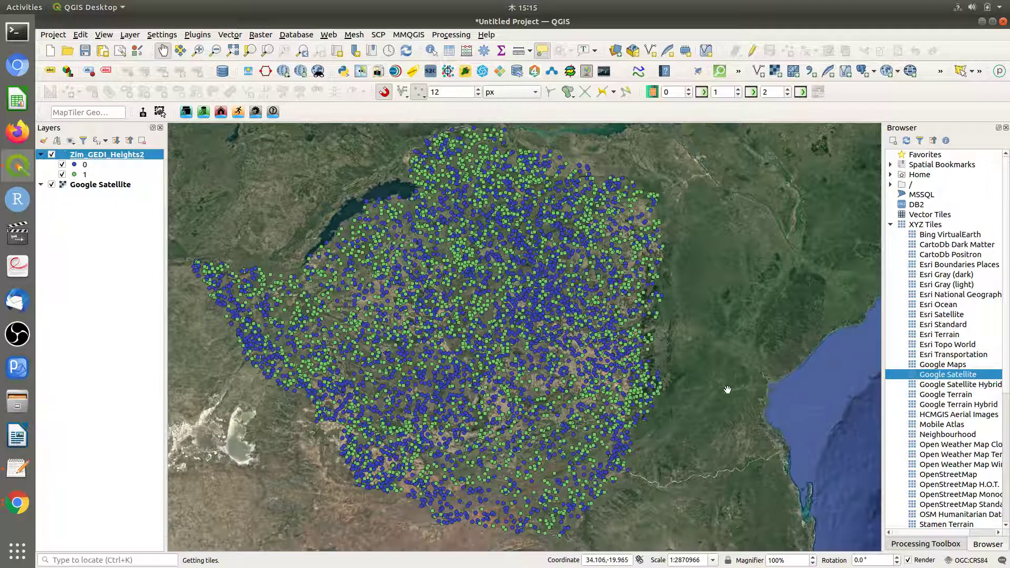